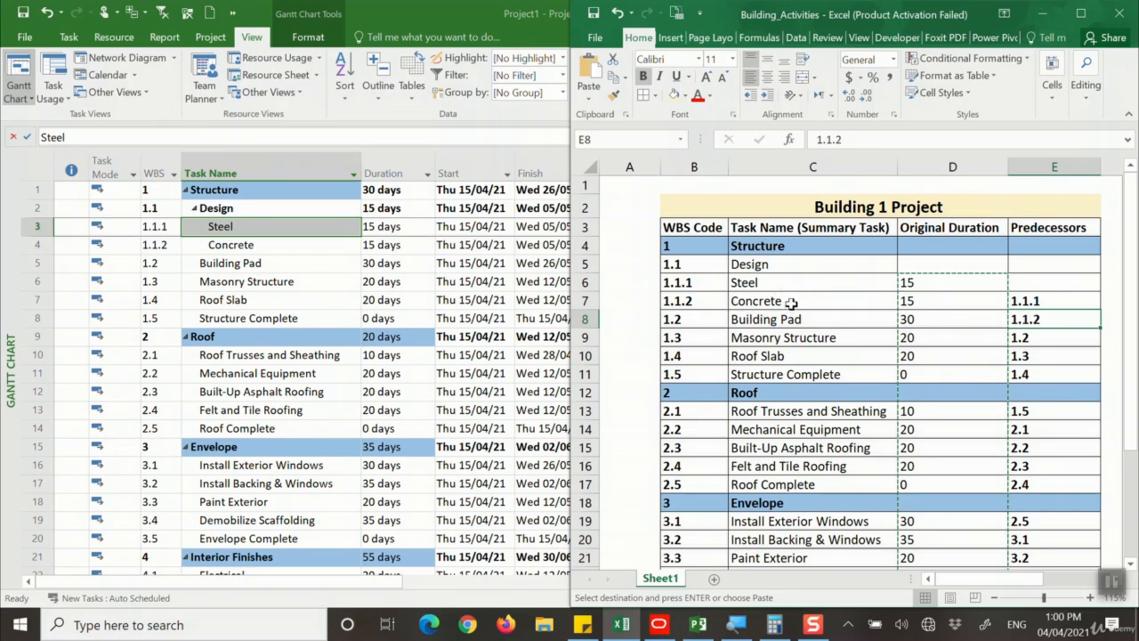
Link the Steel task to the Concrete task under Design with a finish-to-start dependency in Project.
click(413, 250)
click(292, 230)
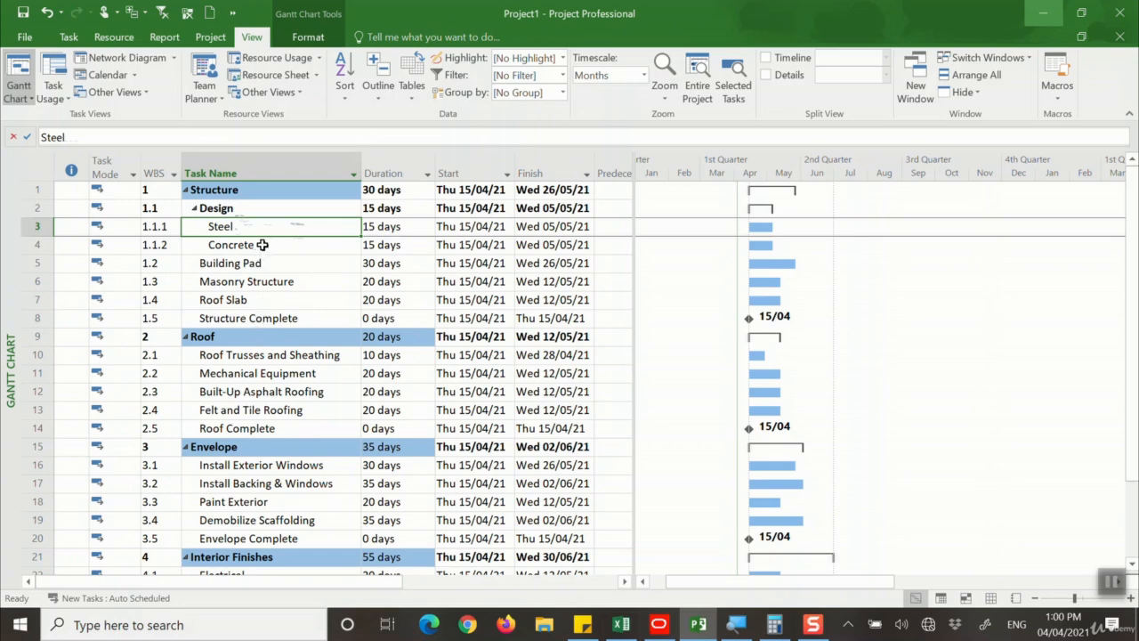
shift+click(263, 245)
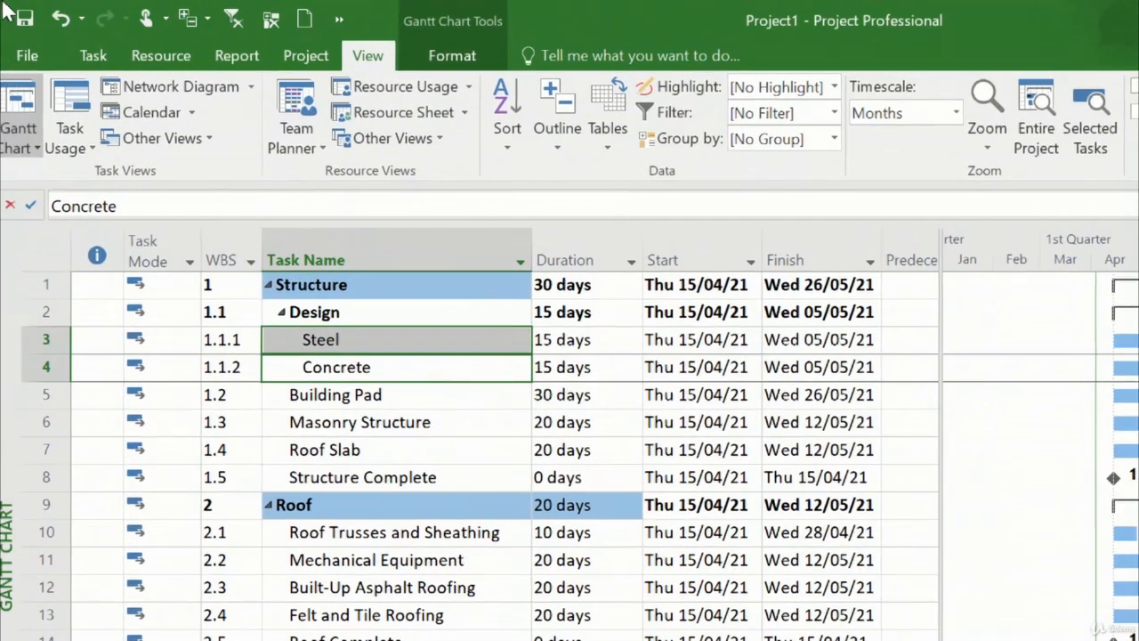
click(98, 57)
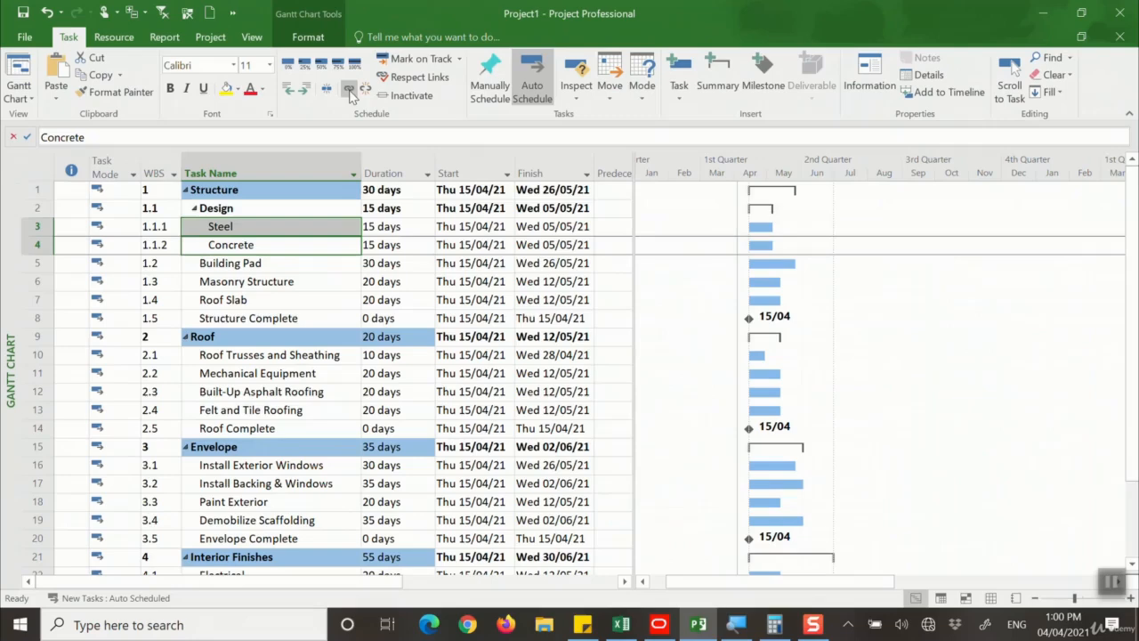
click(509, 133)
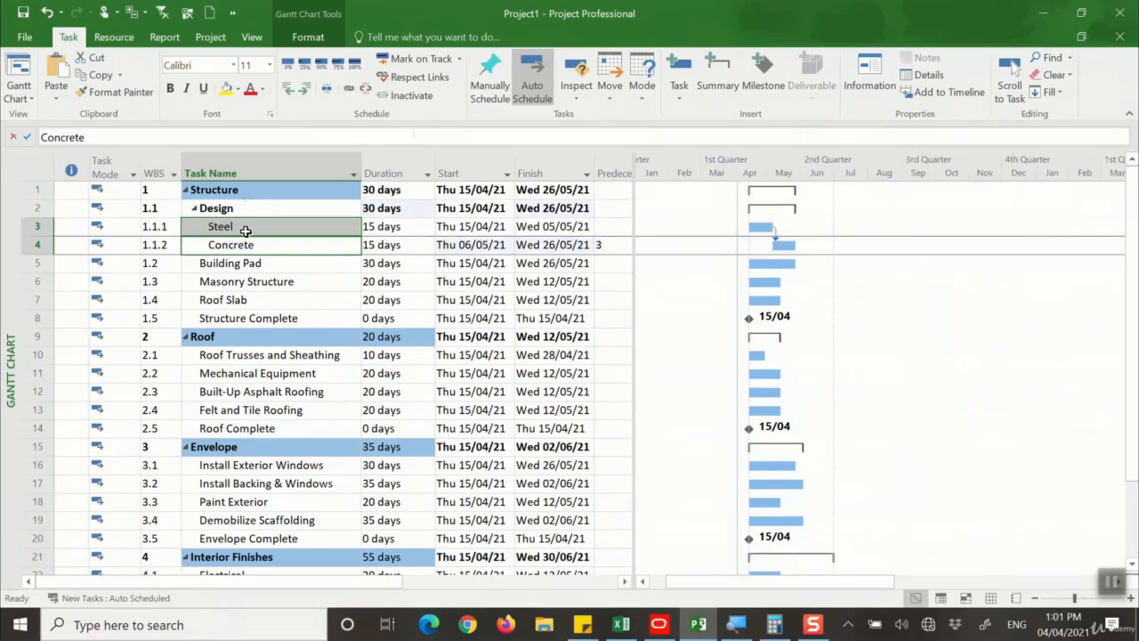
Widen the task table until the Predecessors column shows in full, and check Concrete's predecessor against the Steel row.
click(331, 251)
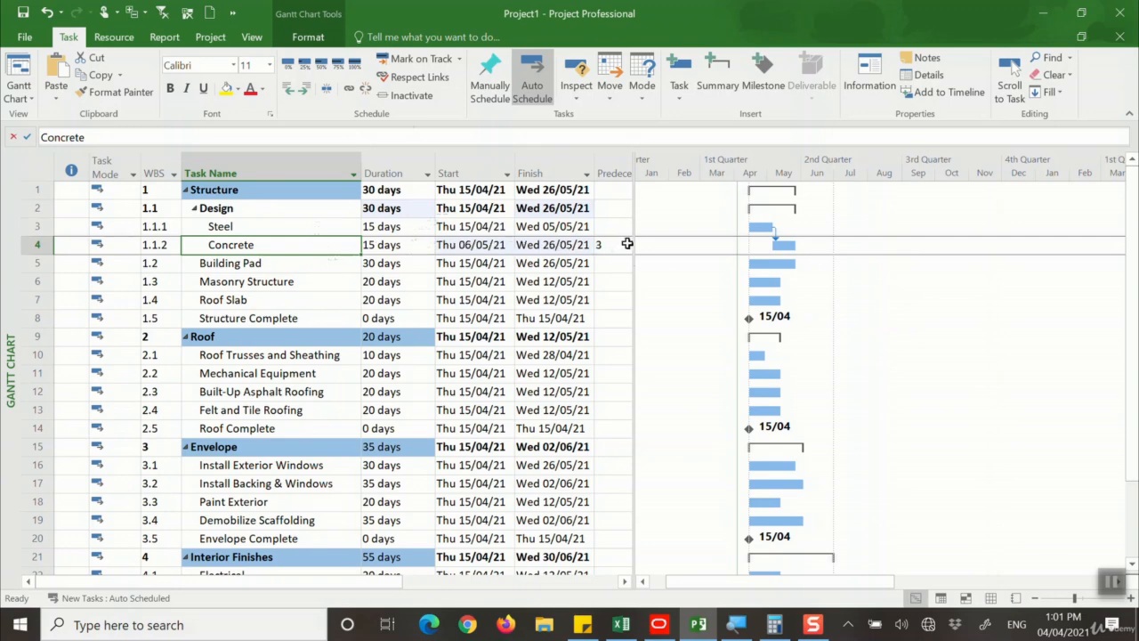
drag(632, 242, 663, 243)
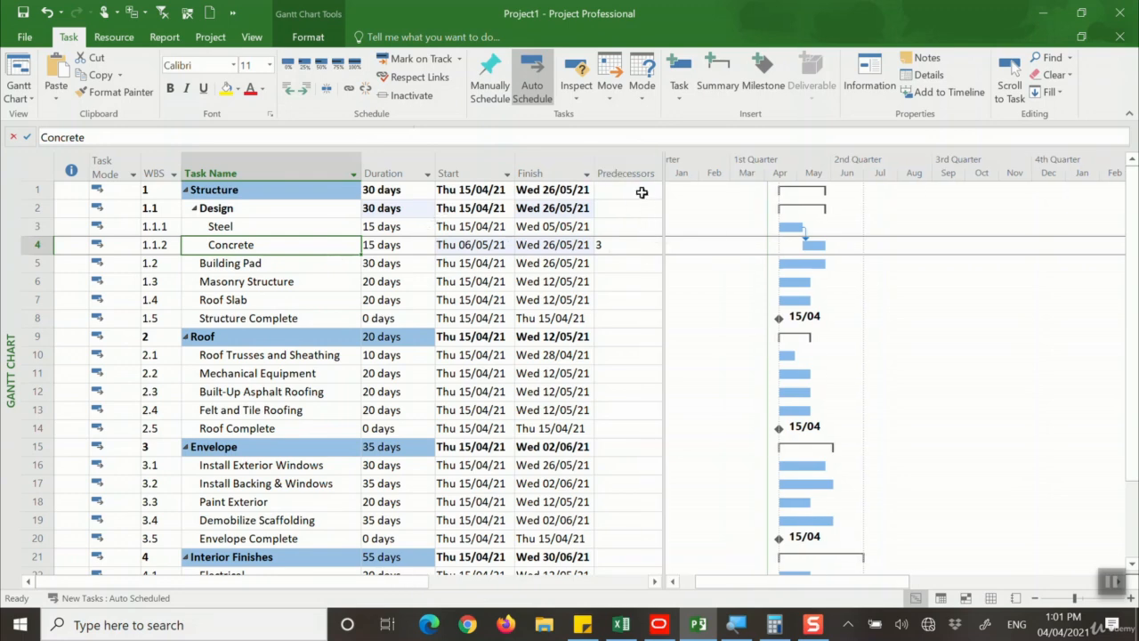
drag(663, 203, 674, 204)
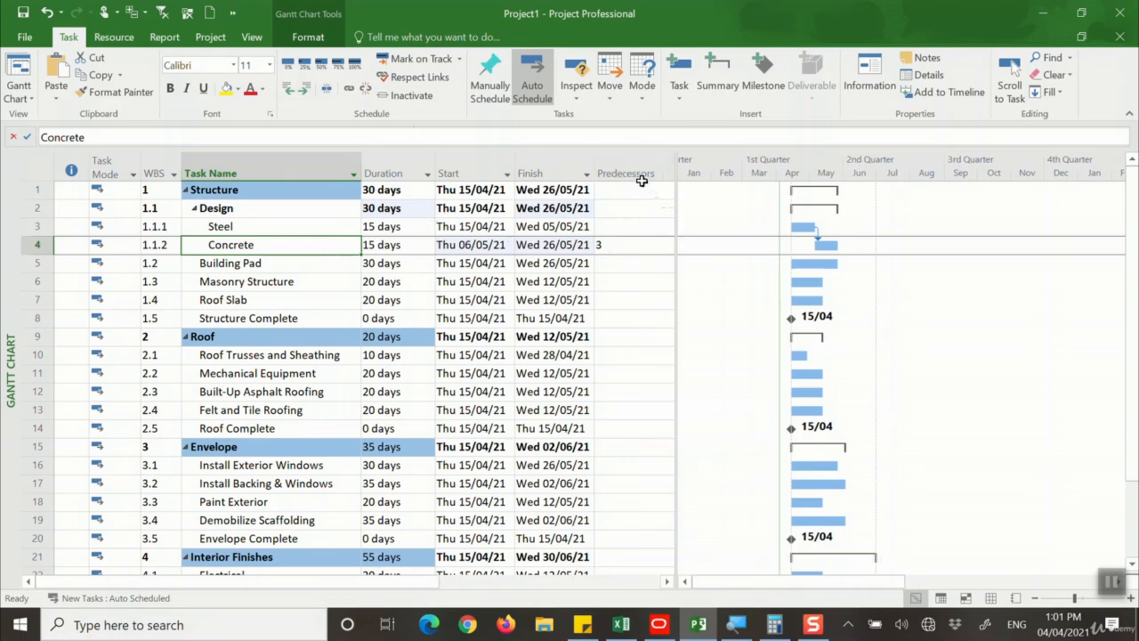
click(626, 243)
click(35, 228)
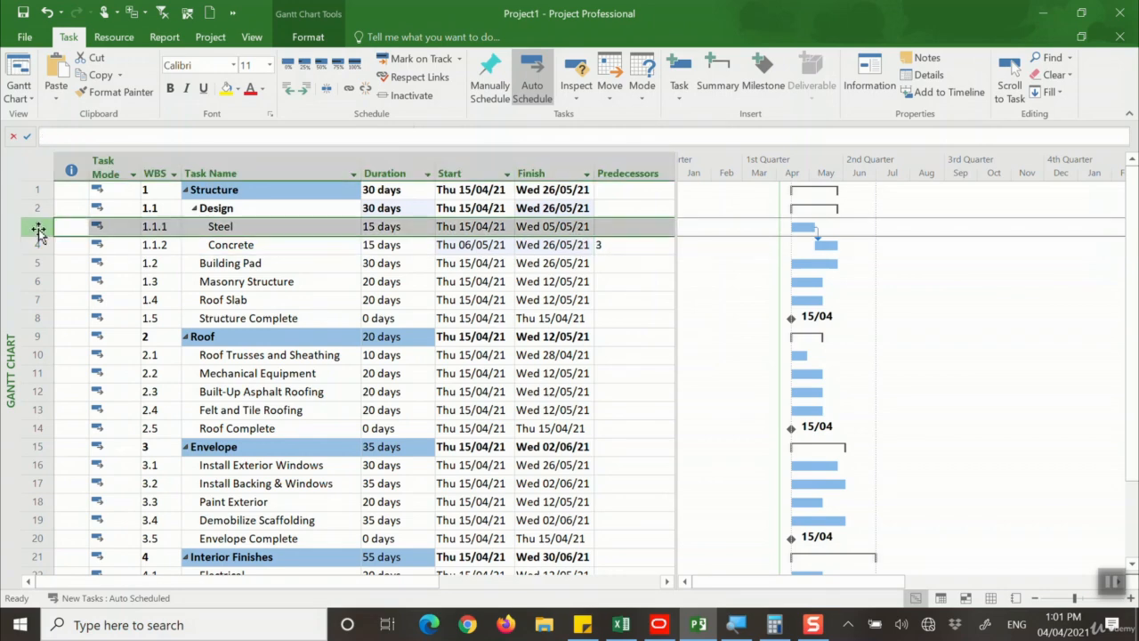
Consult the predecessor list in the Excel workbook Building_Activities, and link Concrete to Building Pad in Project.
click(283, 247)
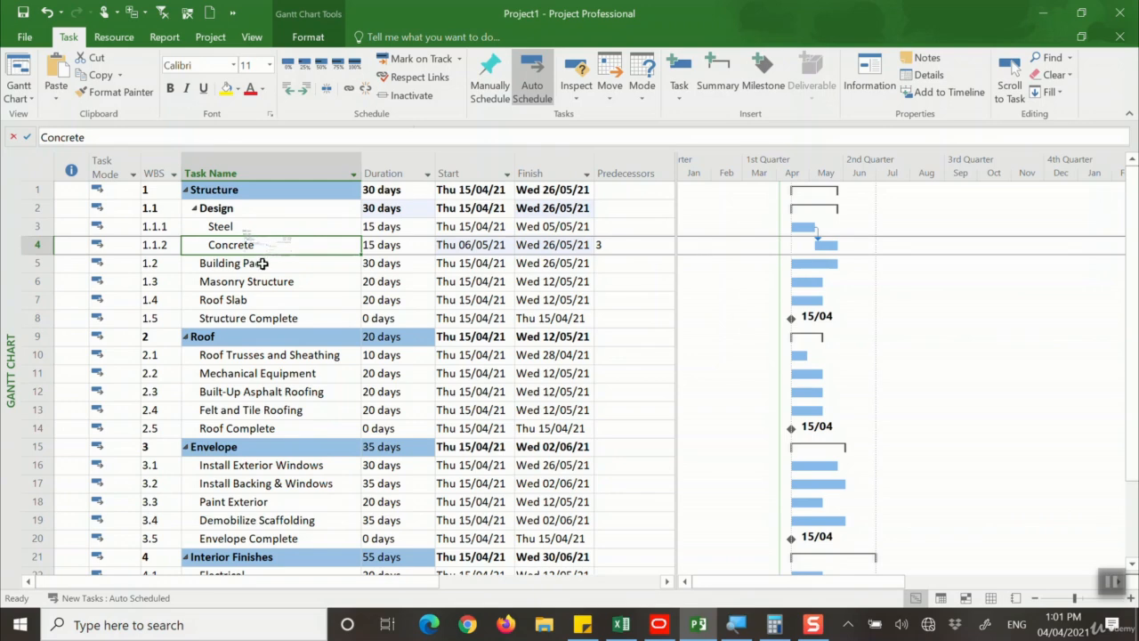
click(616, 626)
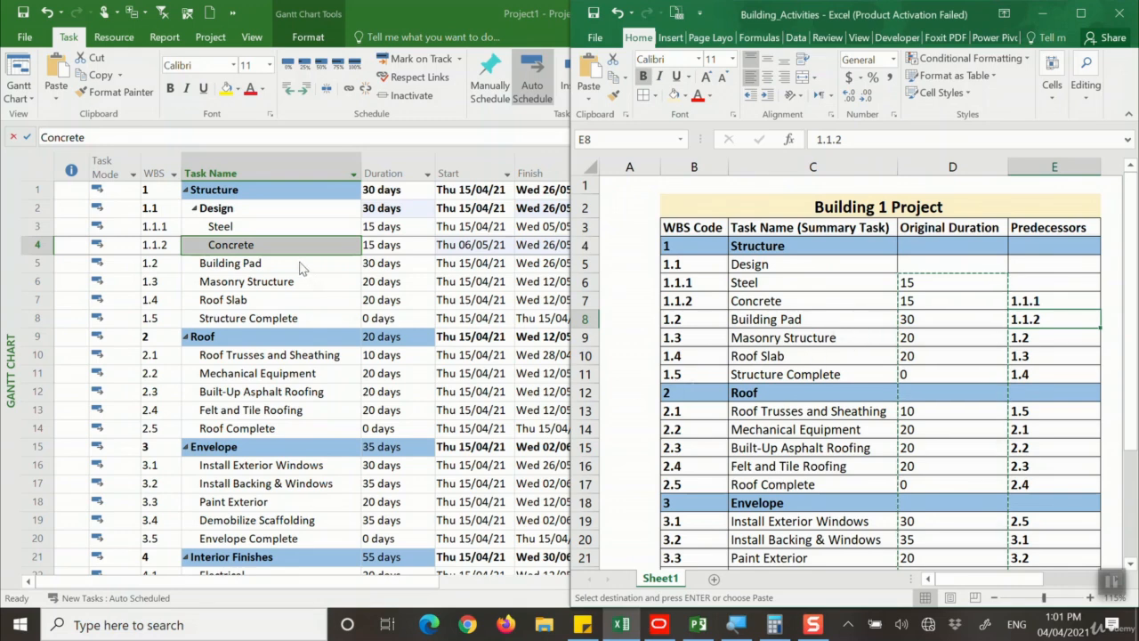
click(310, 301)
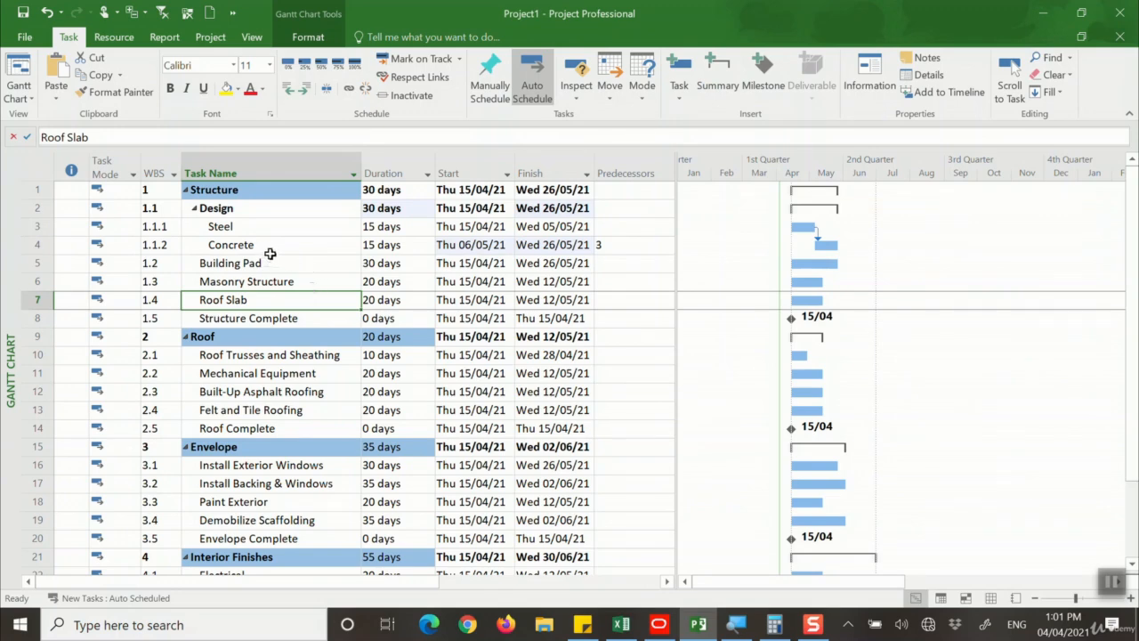
click(275, 246)
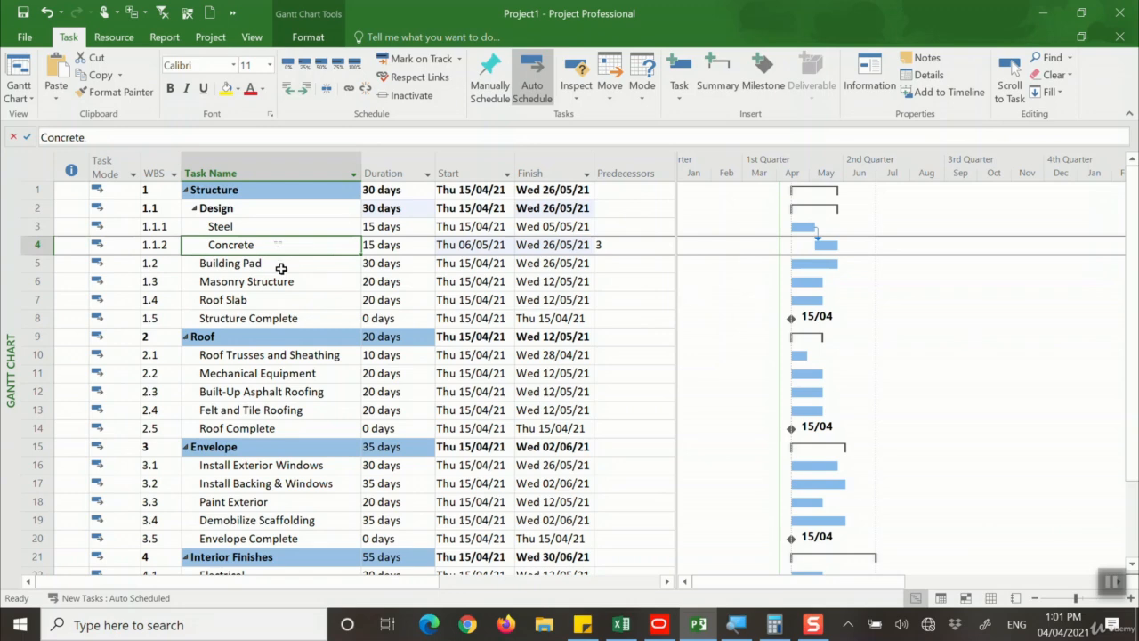
shift+click(284, 265)
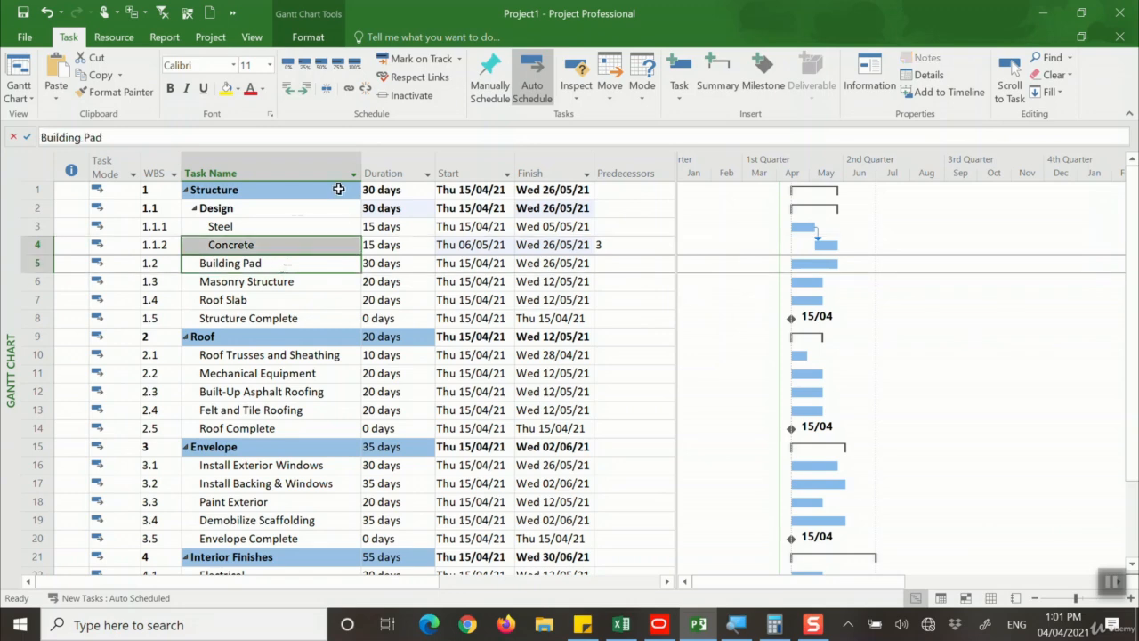
click(349, 92)
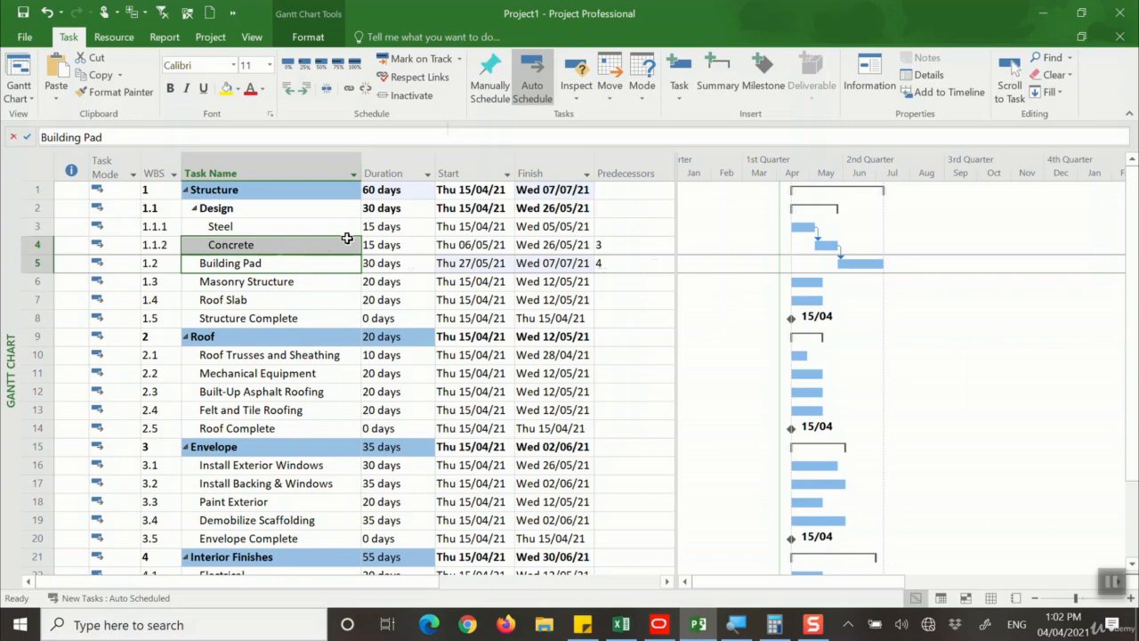
Link Building Pad, Masonry Structure, Roof Slab and Structure Complete in sequence.
click(273, 264)
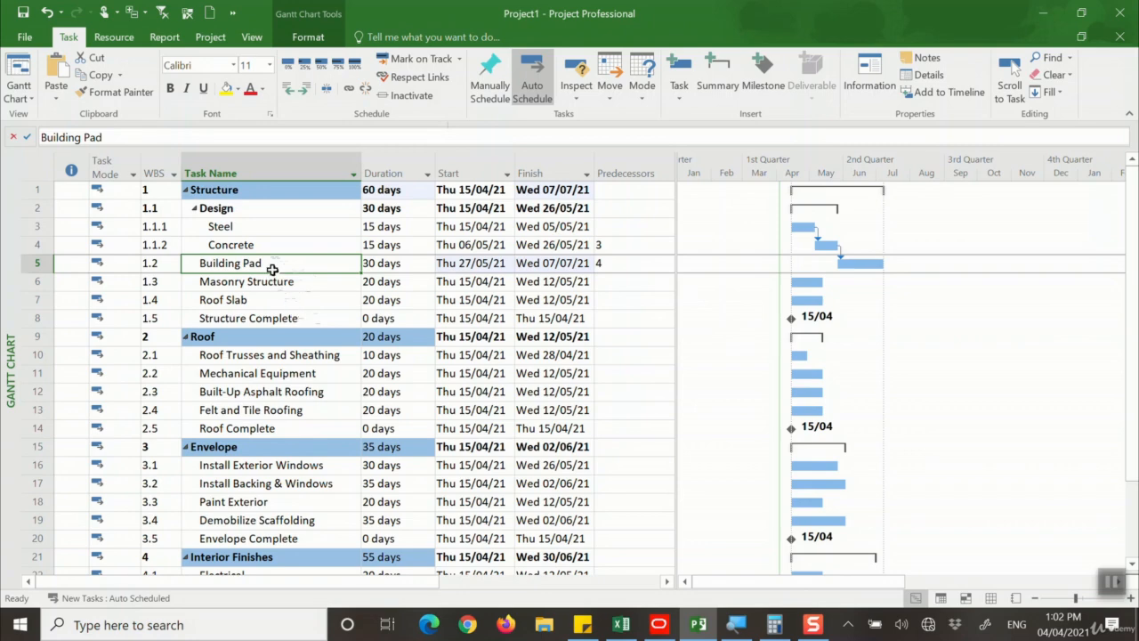
shift+click(301, 319)
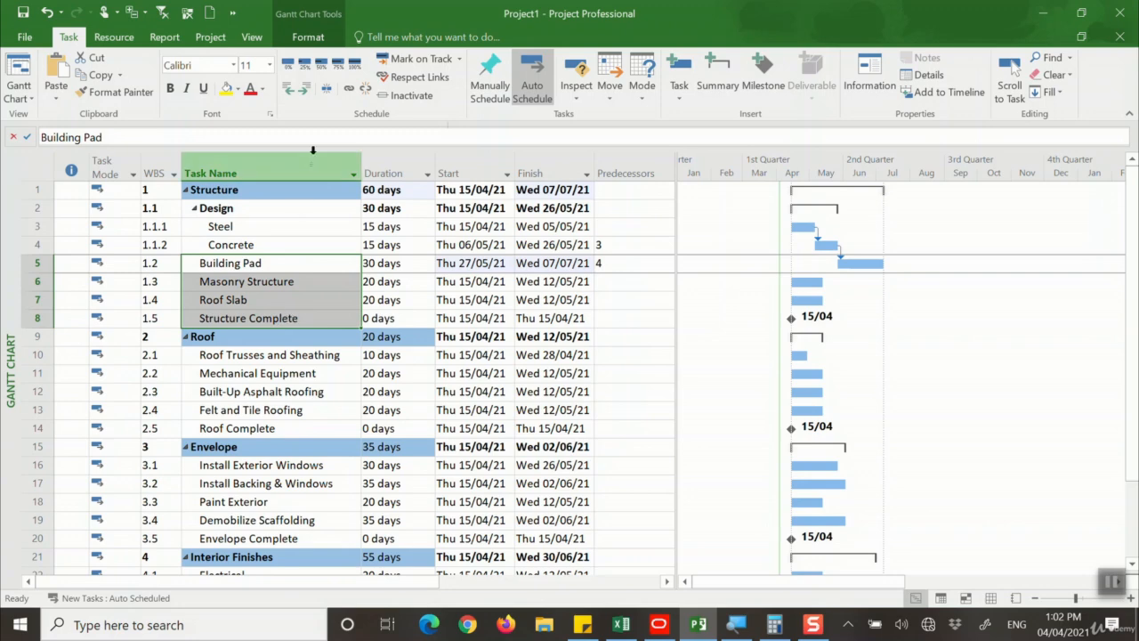
click(349, 95)
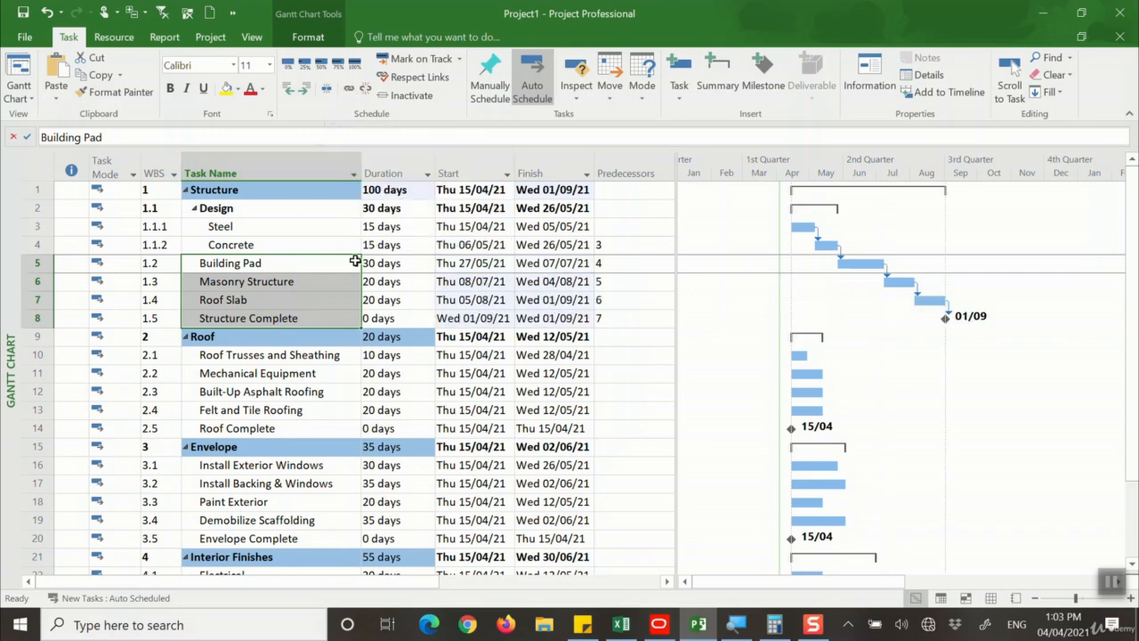
Review the linked tasks from Building Pad to Structure Complete, including the duration of the Structure Complete milestone.
click(268, 282)
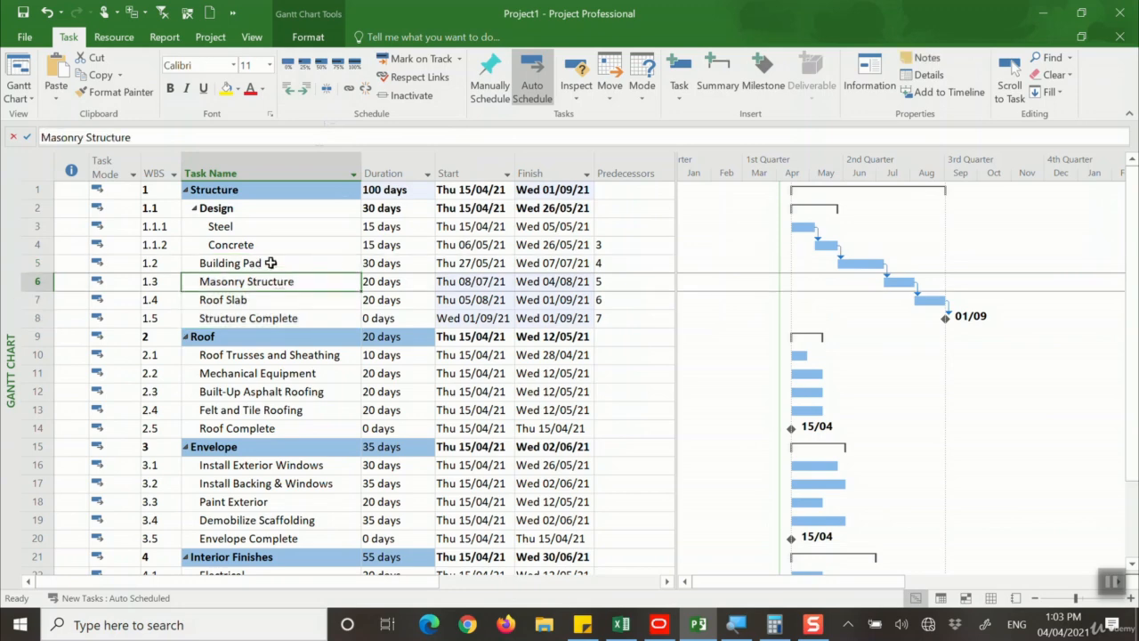
click(270, 262)
click(274, 299)
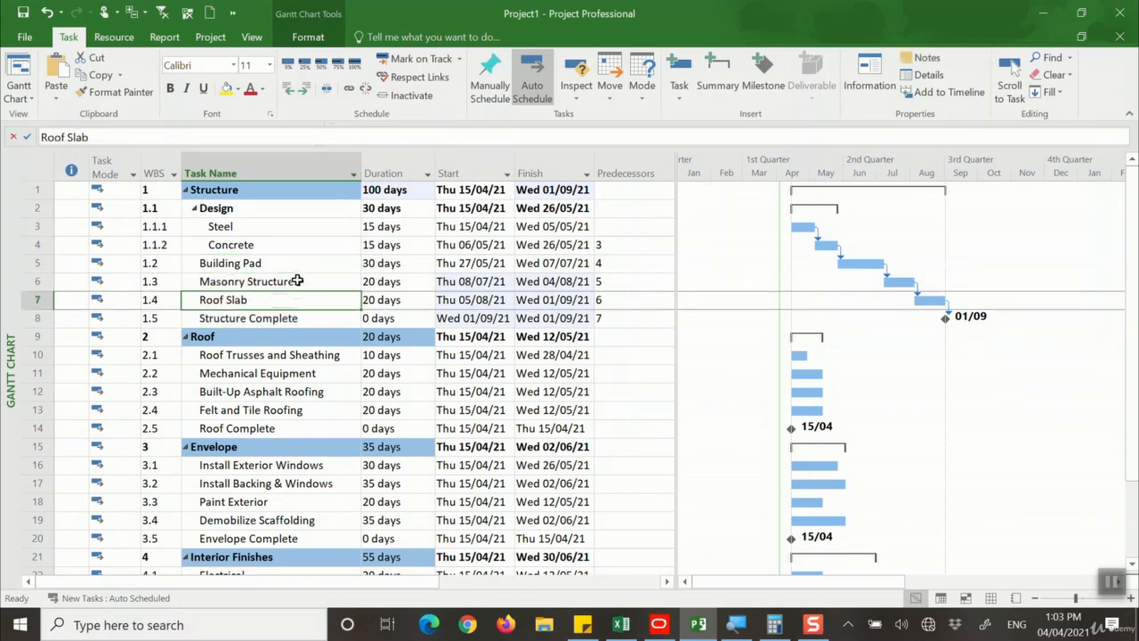
click(308, 319)
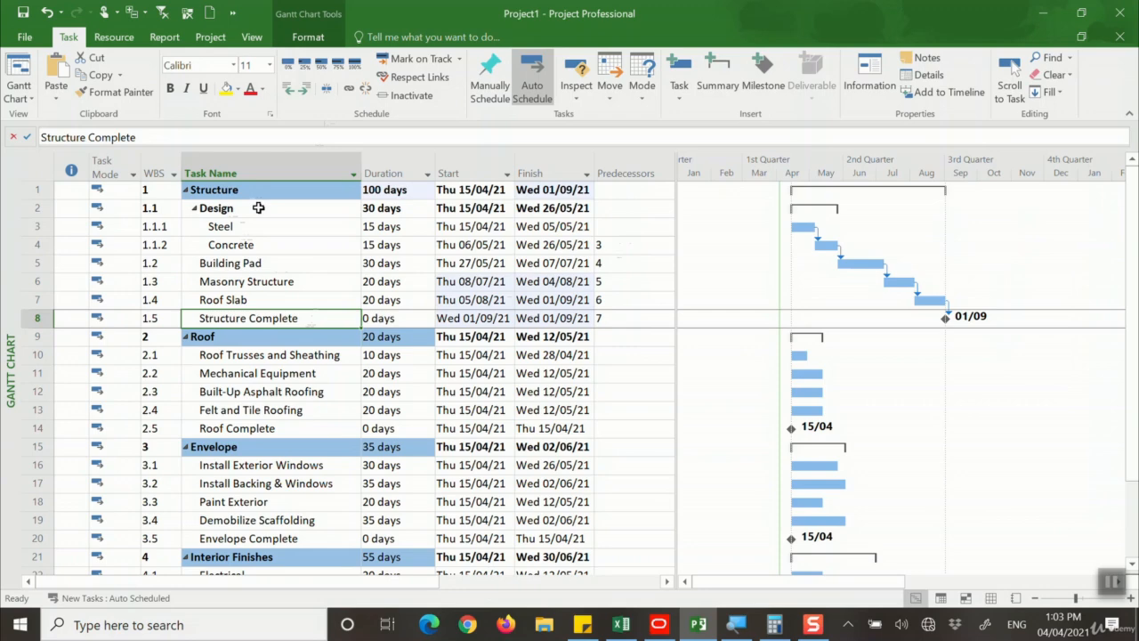
click(384, 318)
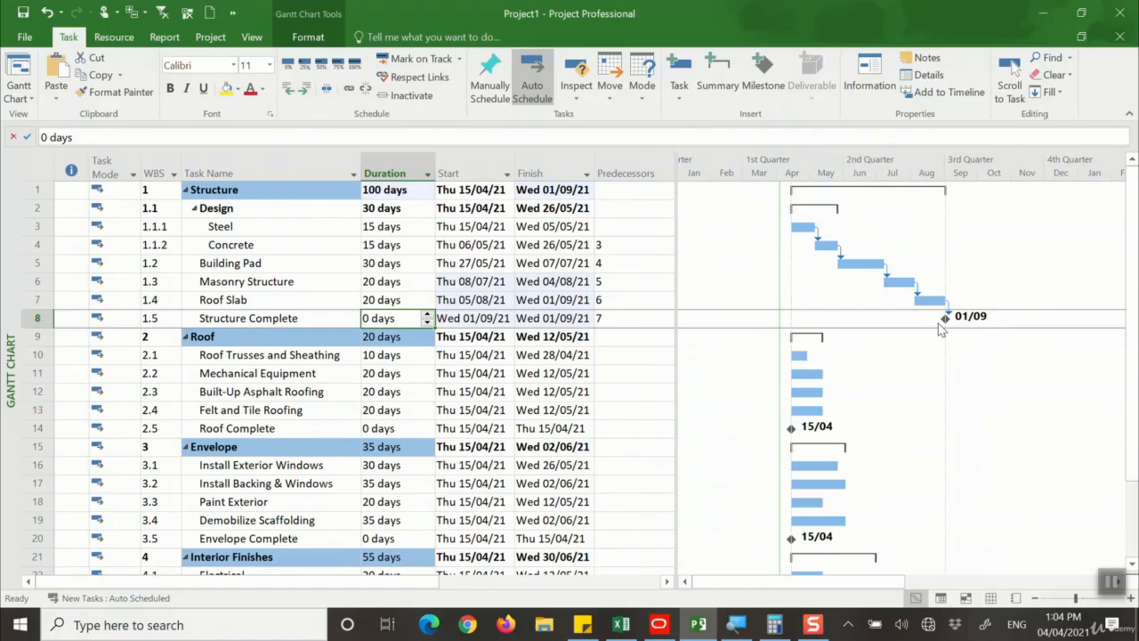
click(297, 317)
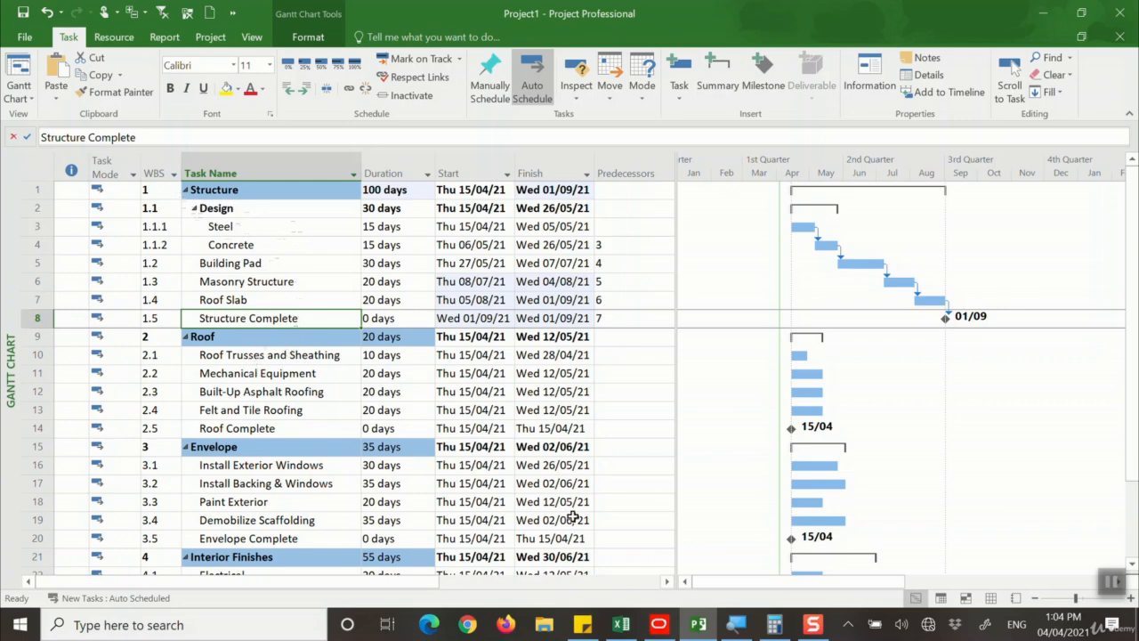
Look up the predecessor of Roof Trusses and Sheathing in the Excel workbook, and link Structure Complete to that task in Project, checking both dates.
click(621, 625)
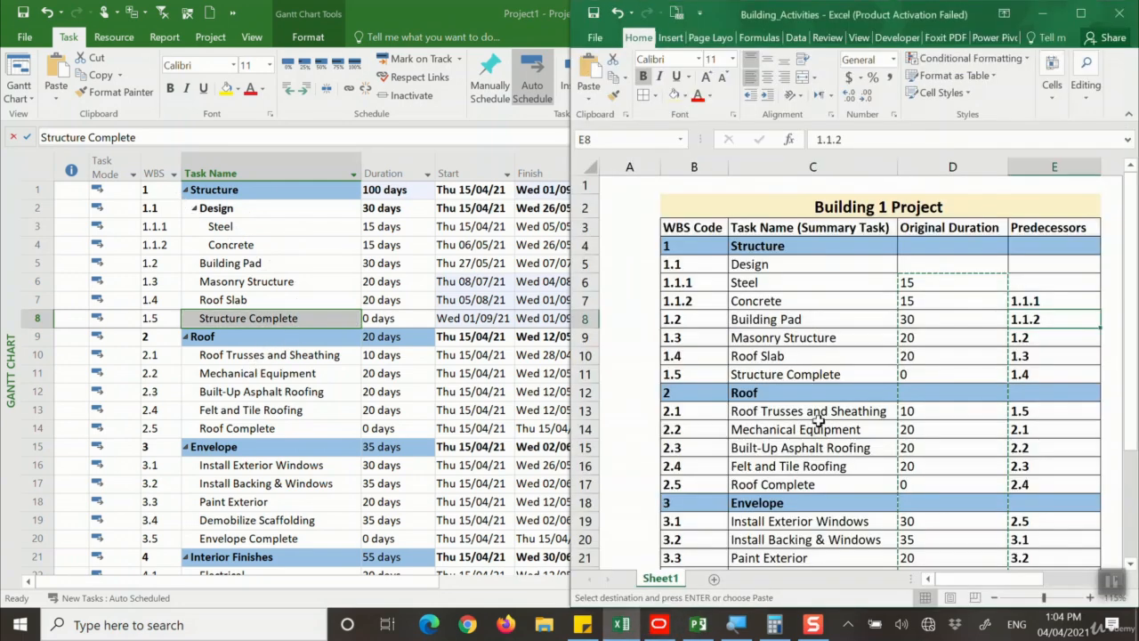
click(749, 412)
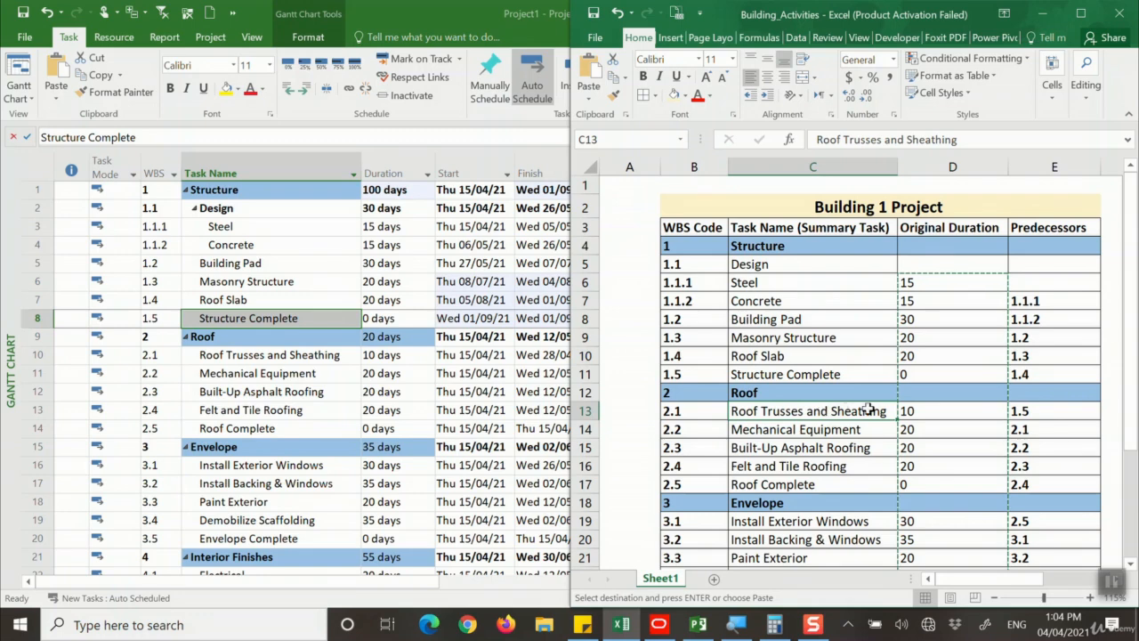
click(1045, 411)
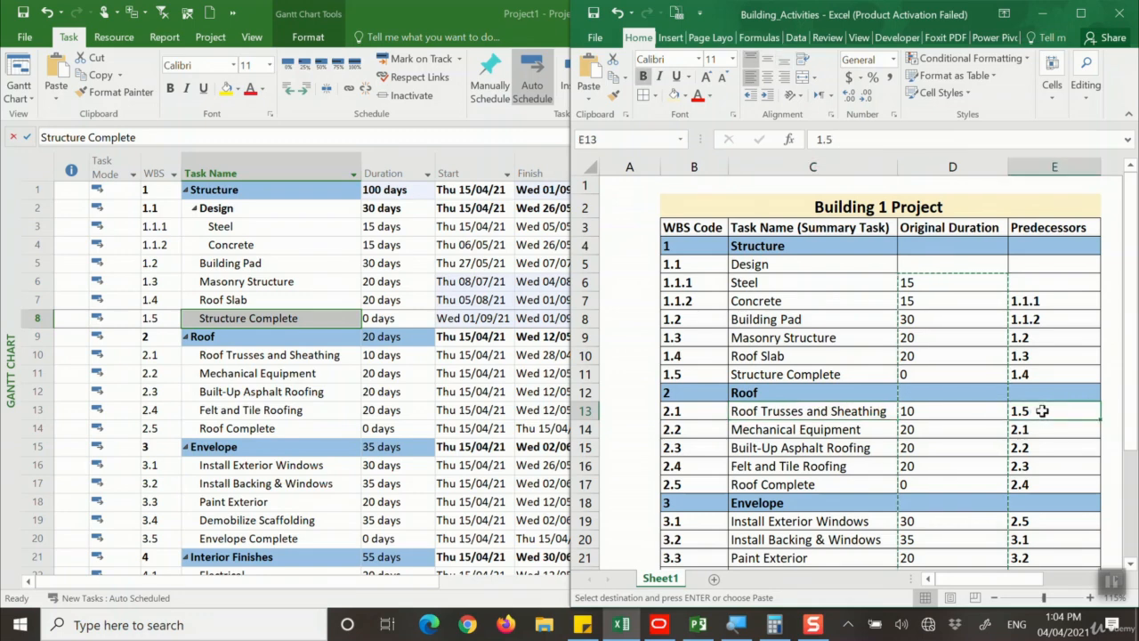
click(796, 374)
click(309, 394)
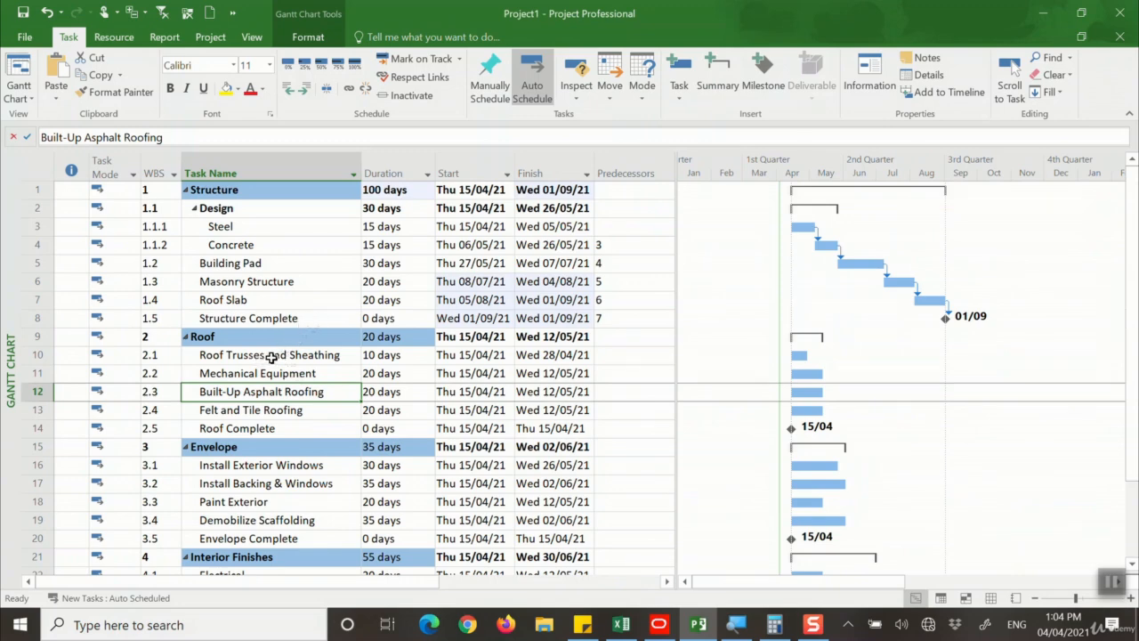
click(309, 322)
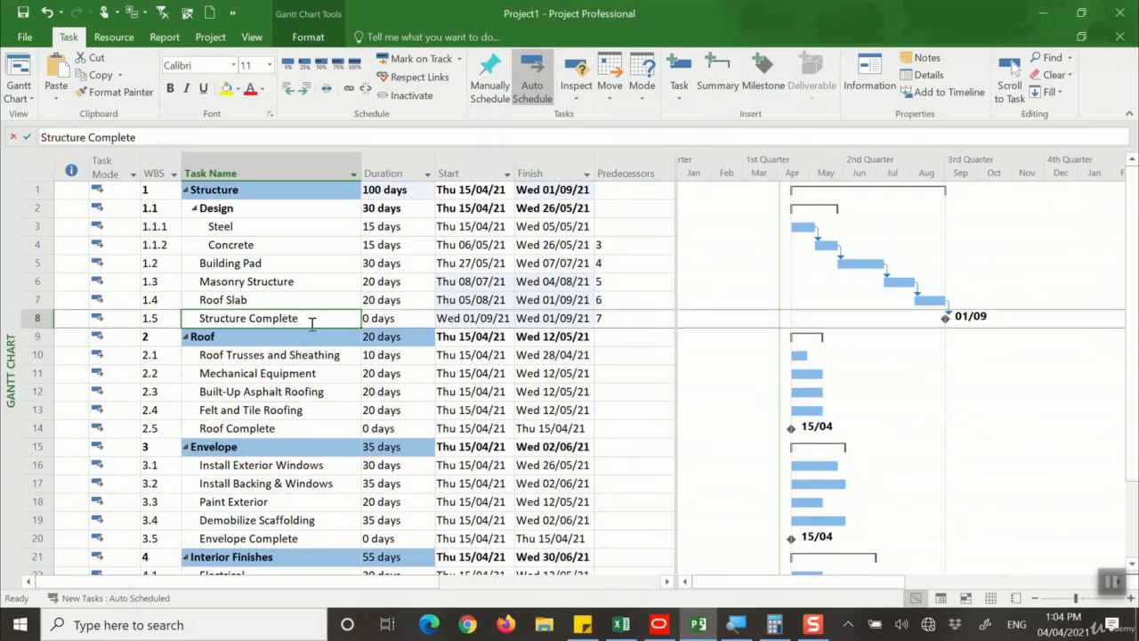
ctrl+click(318, 356)
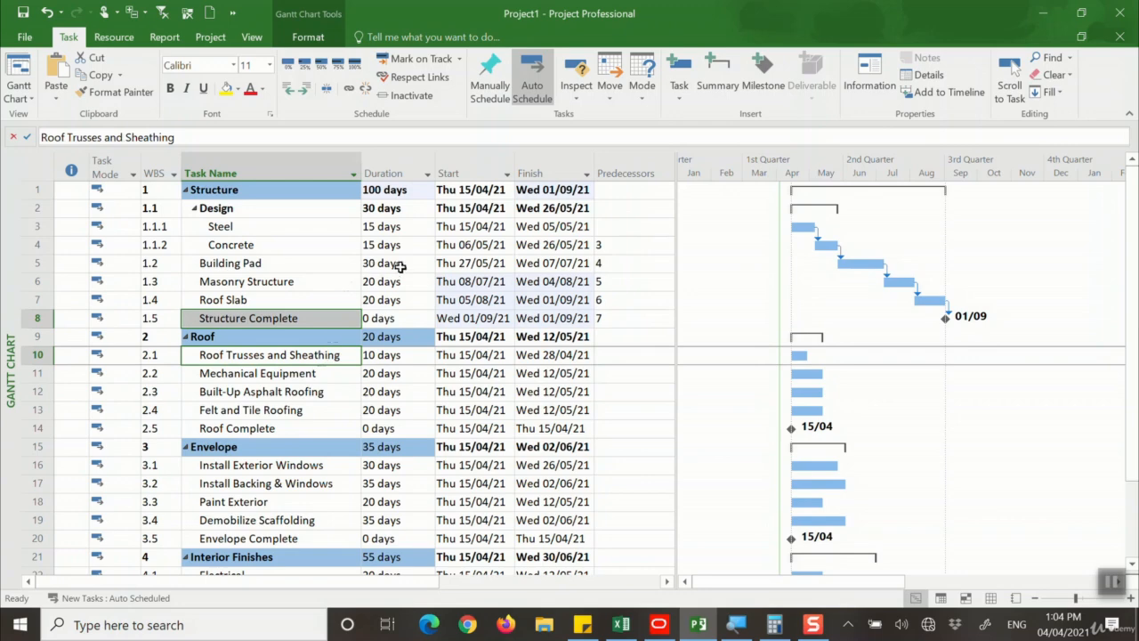
click(349, 92)
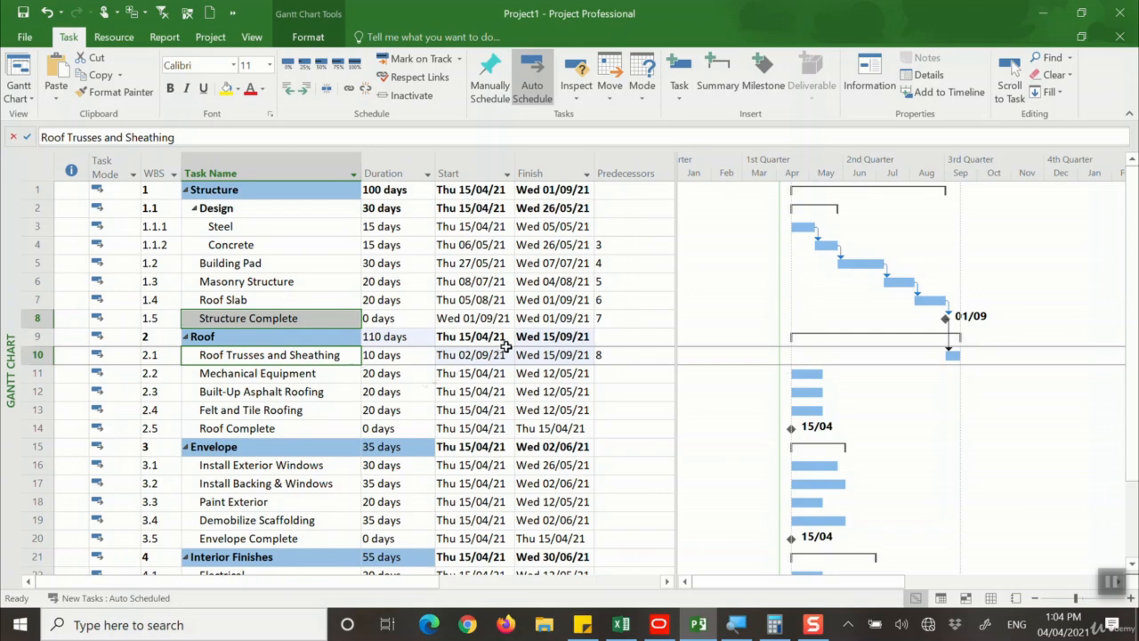
click(460, 355)
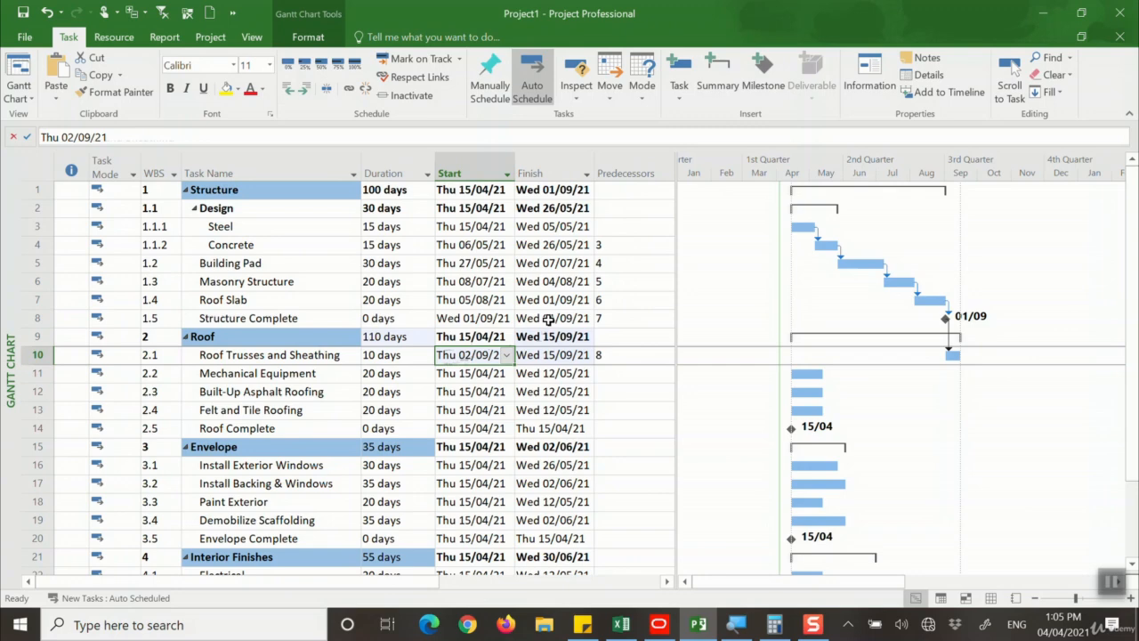
click(549, 319)
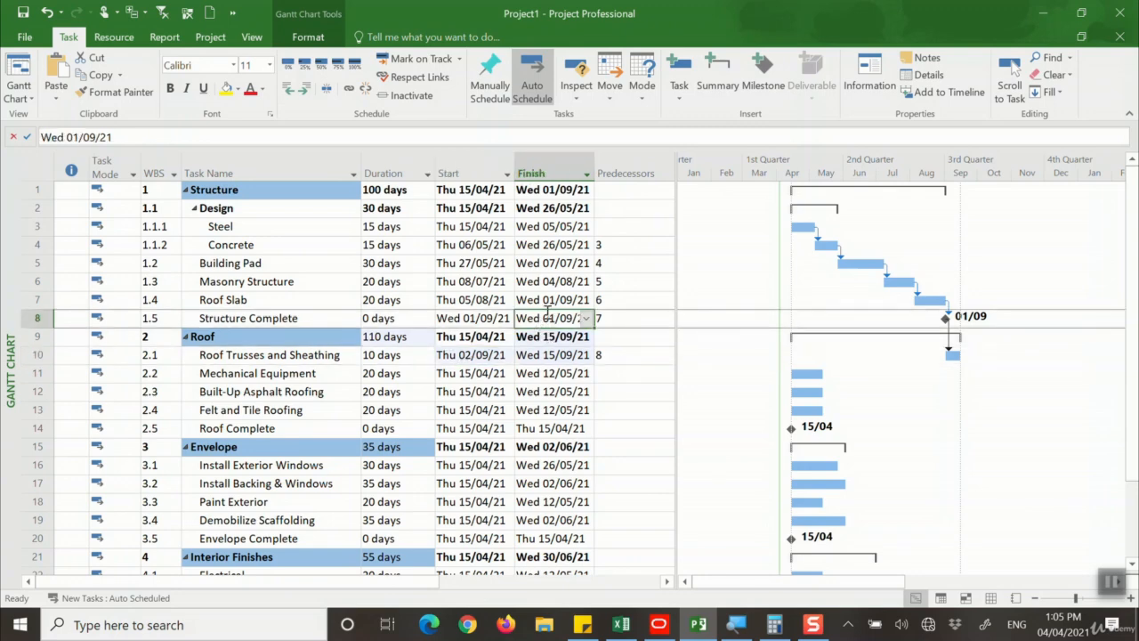
Link the Roof tasks in sequence from Roof Trusses and Sheathing through Roof Complete.
click(322, 355)
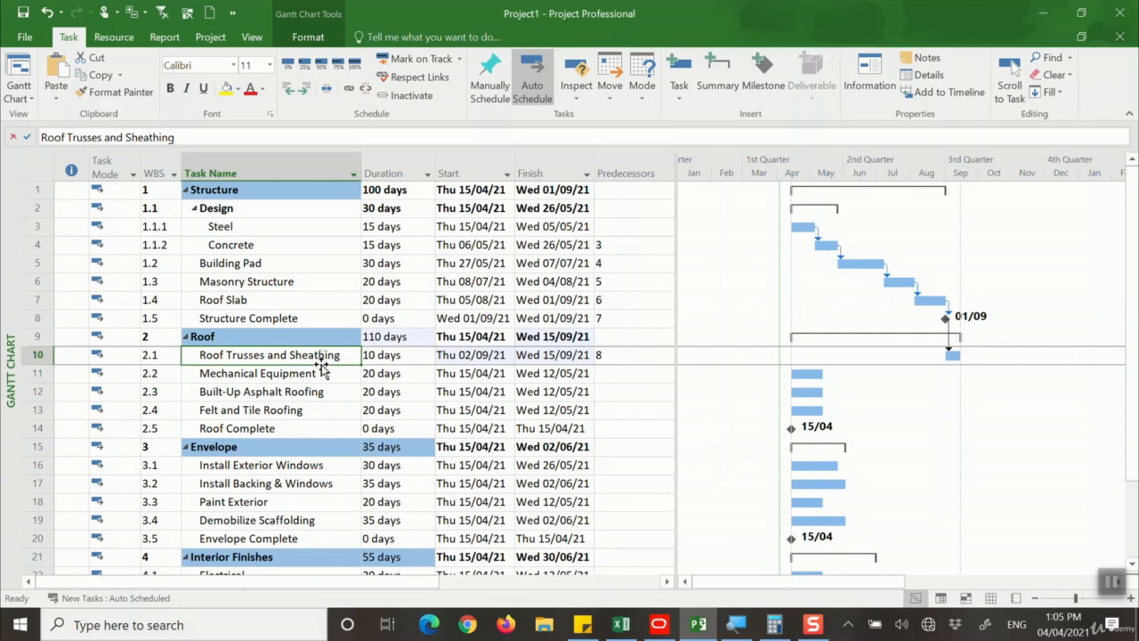
shift+click(313, 428)
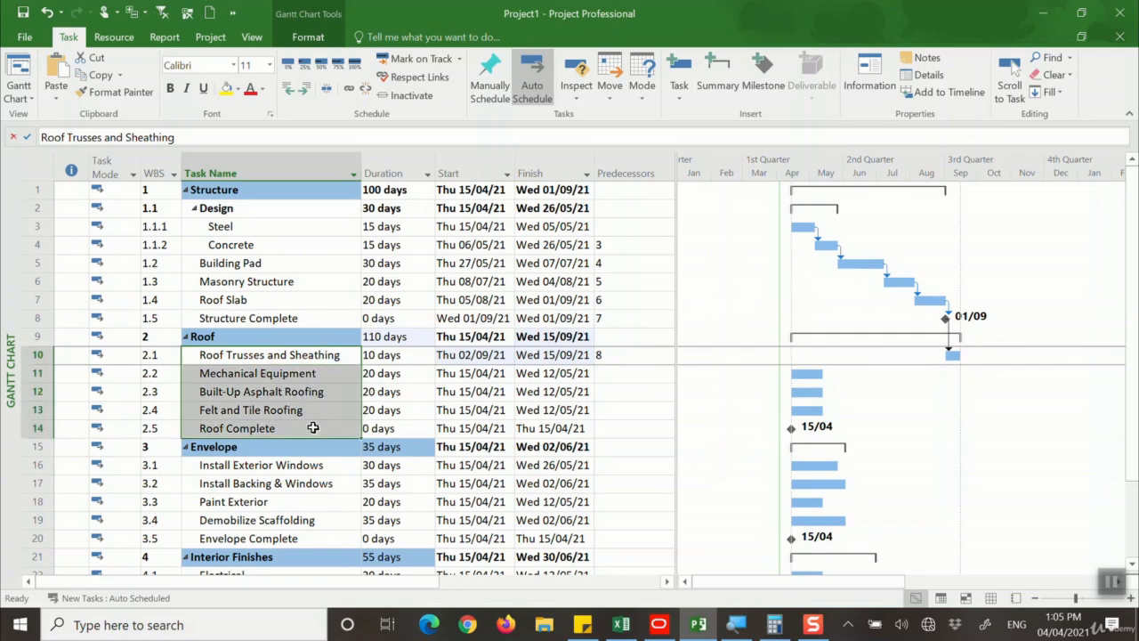
click(349, 88)
Link Roof Complete to Install Exterior Windows, and link the Envelope tasks in sequence through Envelope Complete.
click(316, 433)
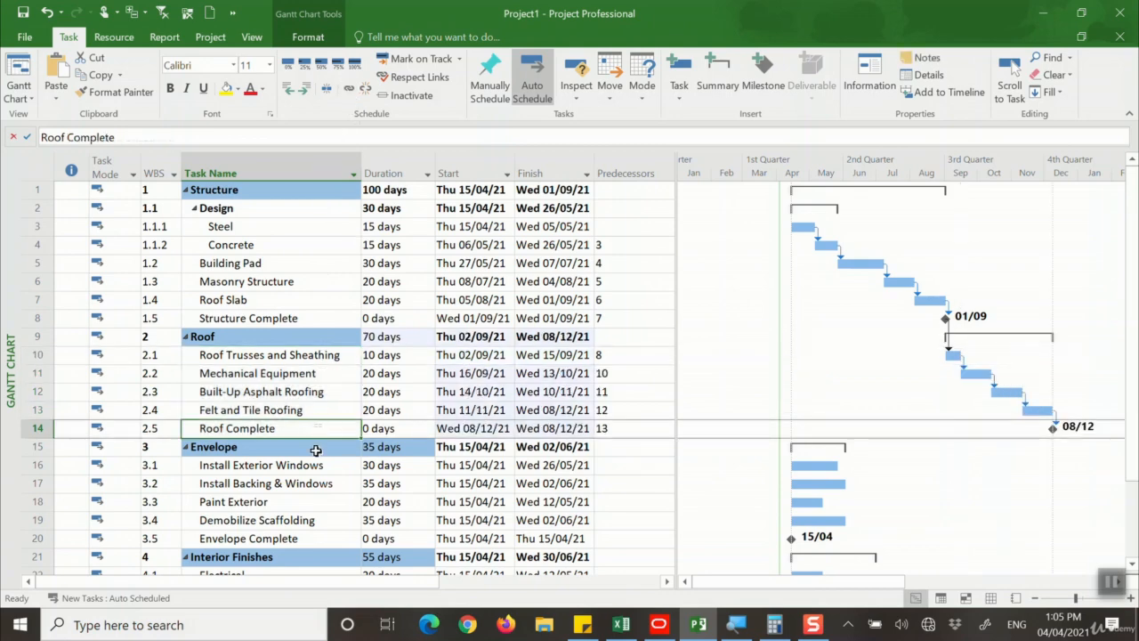
click(317, 467)
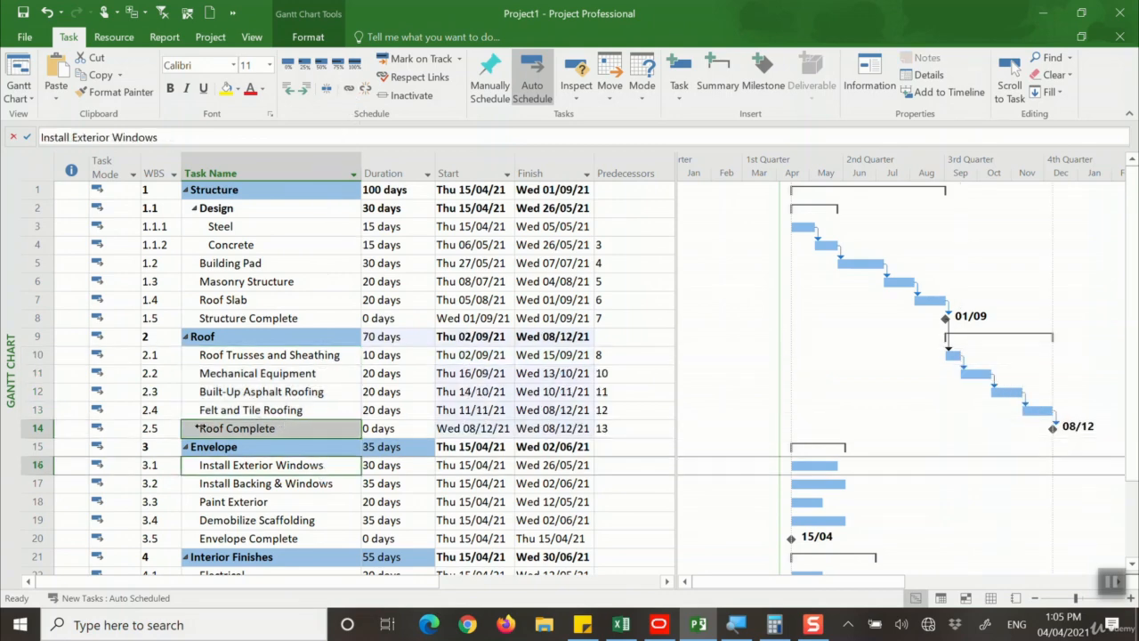
click(351, 91)
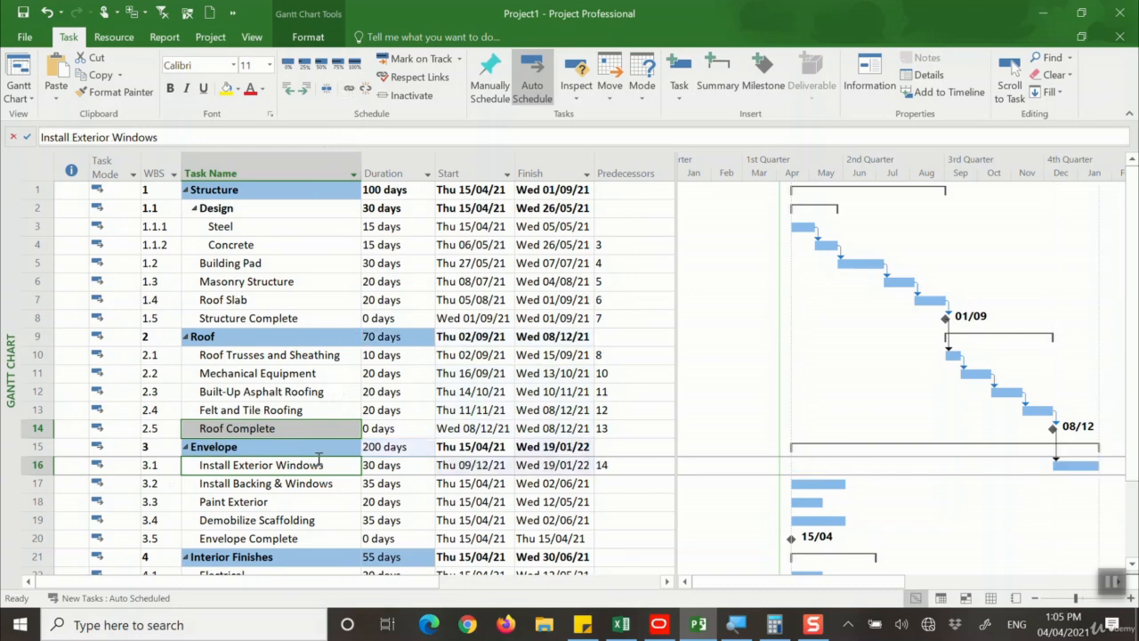
shift+click(307, 538)
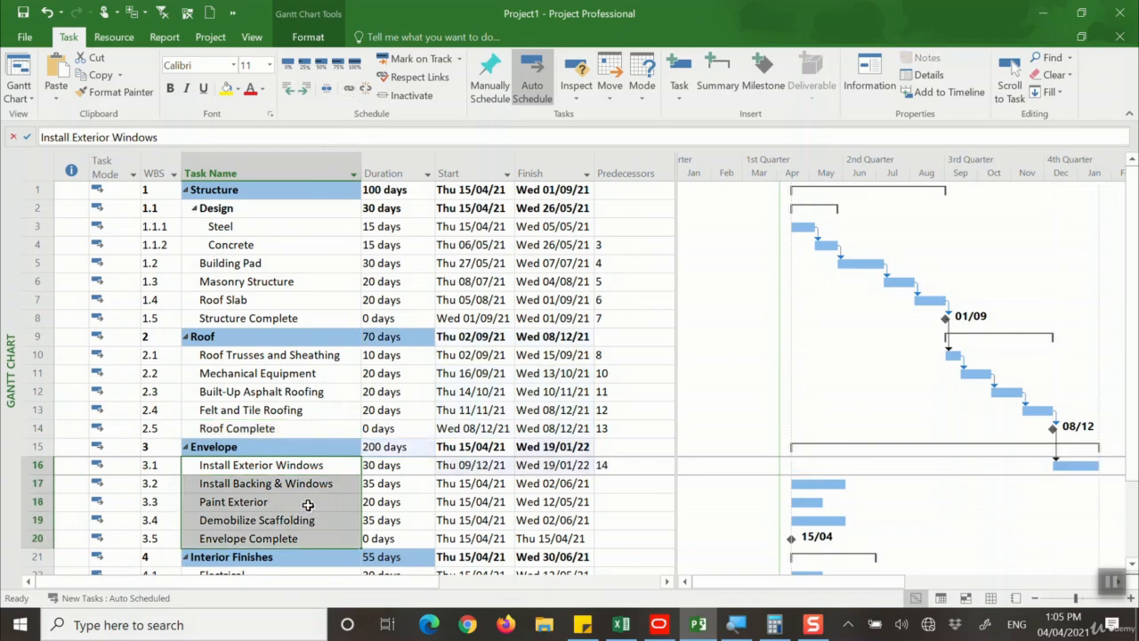
click(354, 92)
Link Envelope Complete as the predecessor of both Electrical and Drywall.
scroll(305, 413, down, 3)
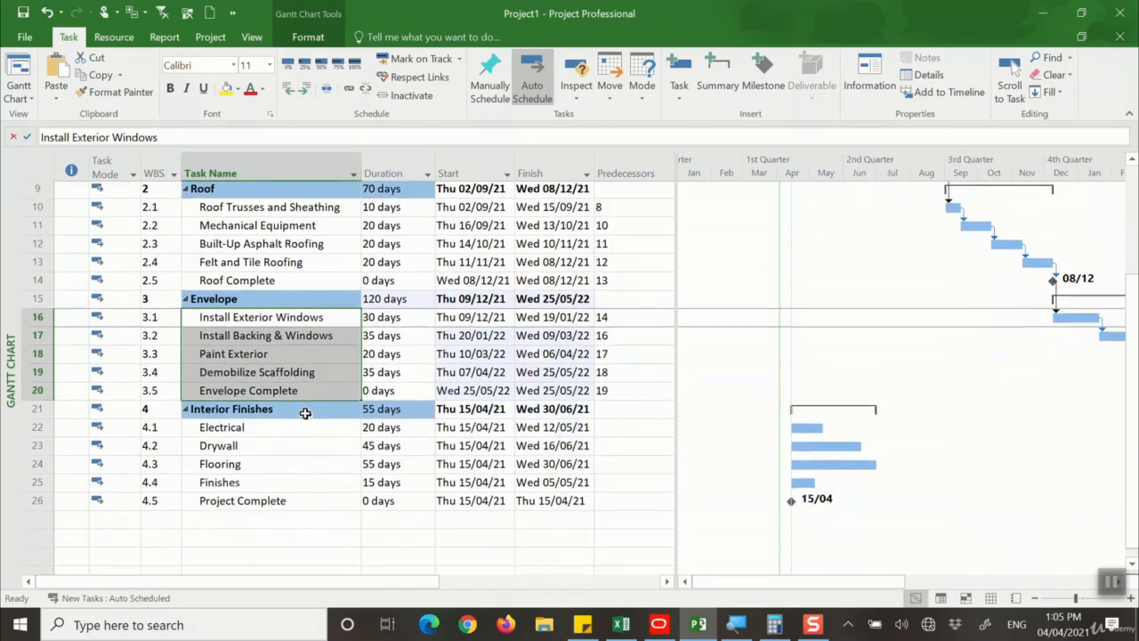
scroll(305, 412, down, 1)
click(299, 374)
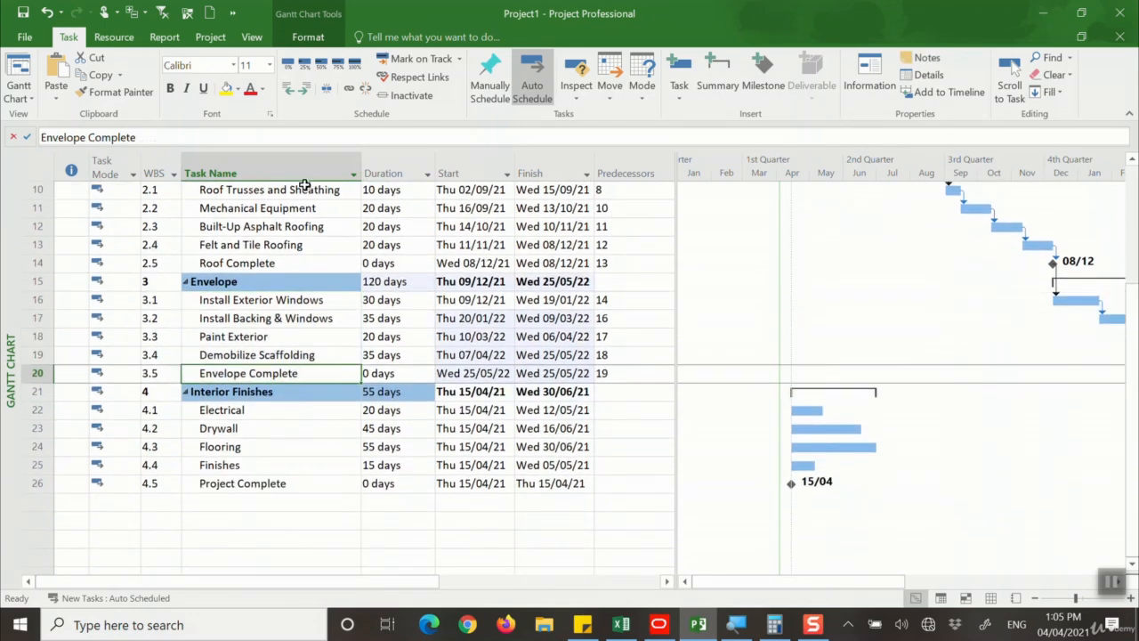
ctrl+click(288, 409)
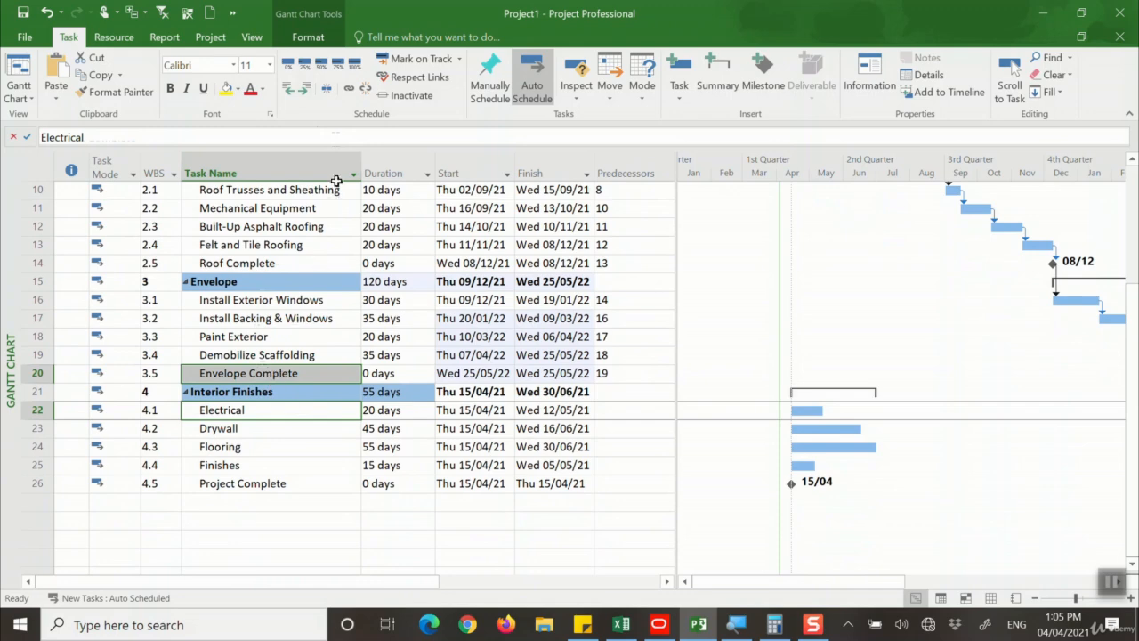
click(349, 89)
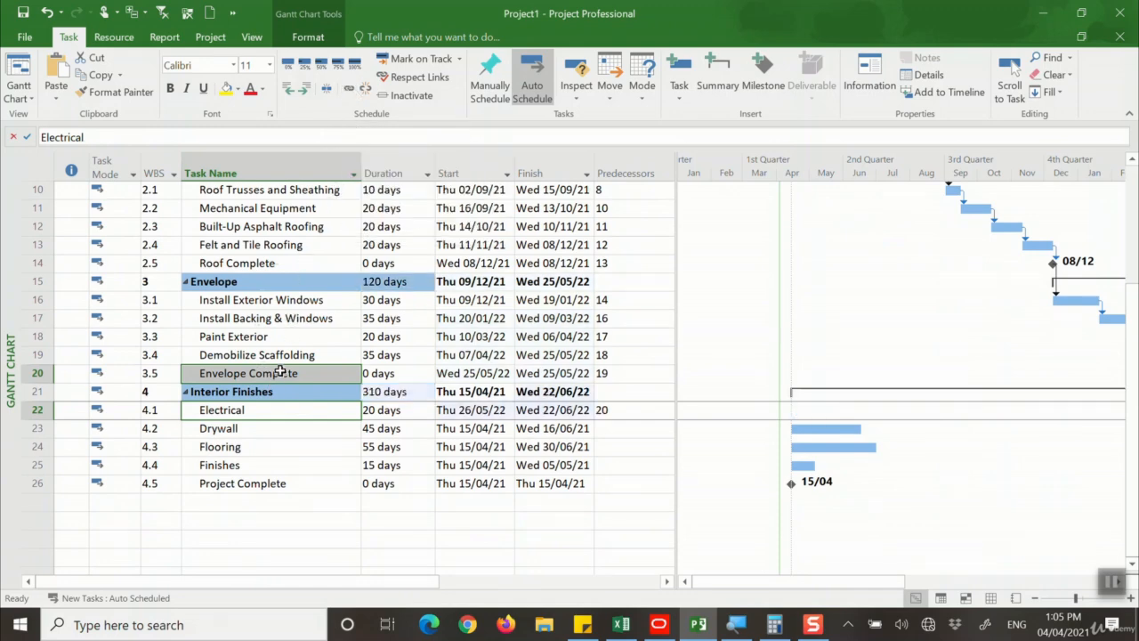
click(253, 373)
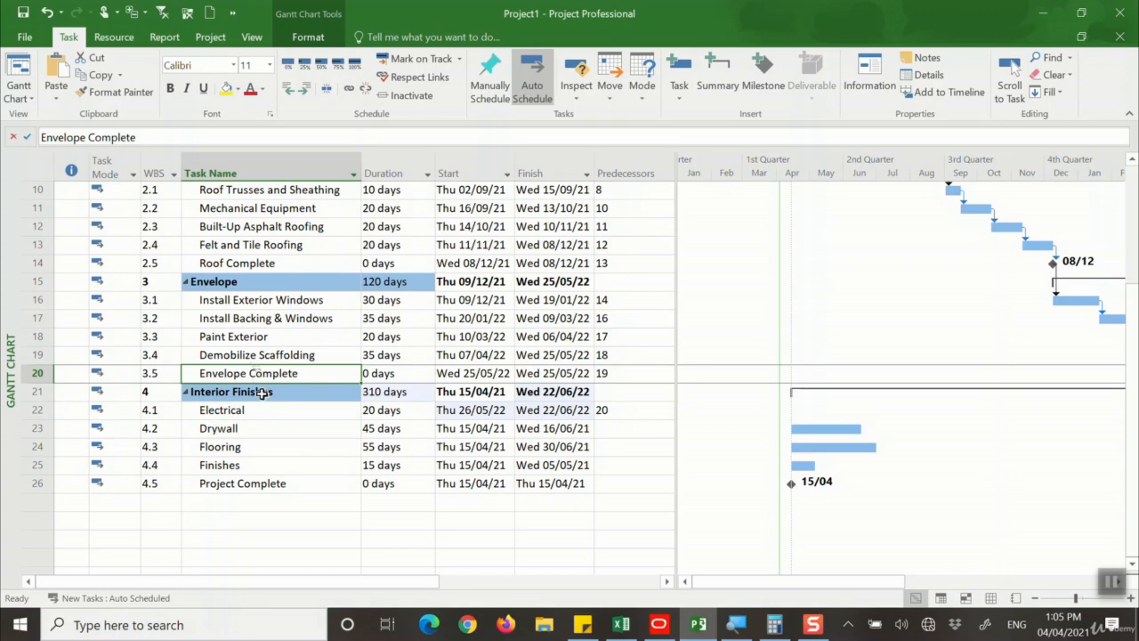
ctrl+click(264, 428)
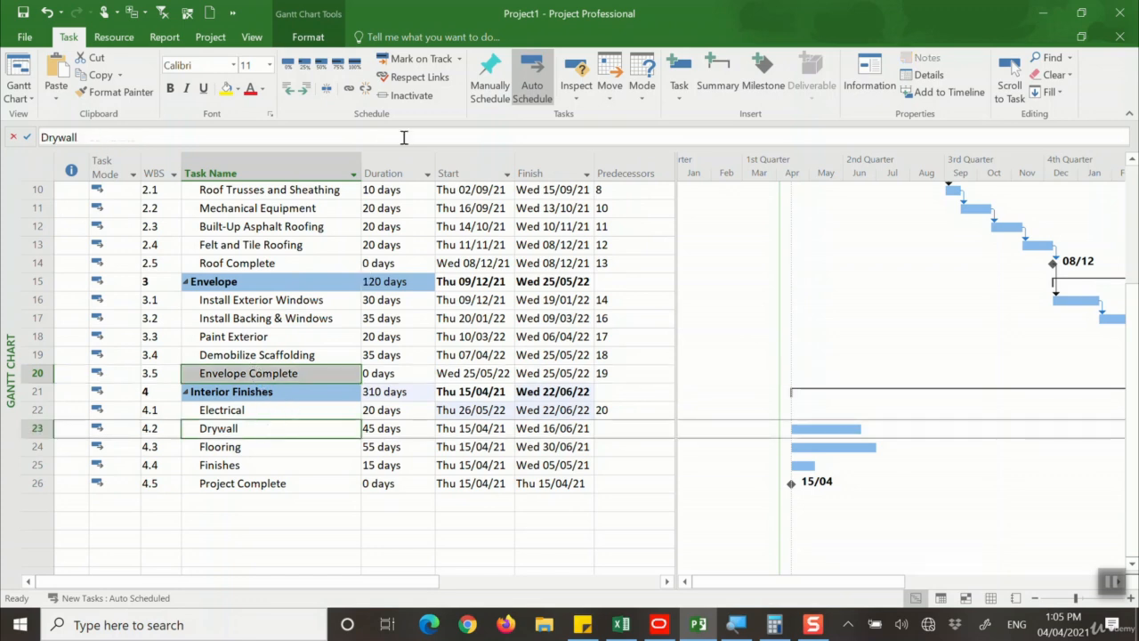
click(348, 89)
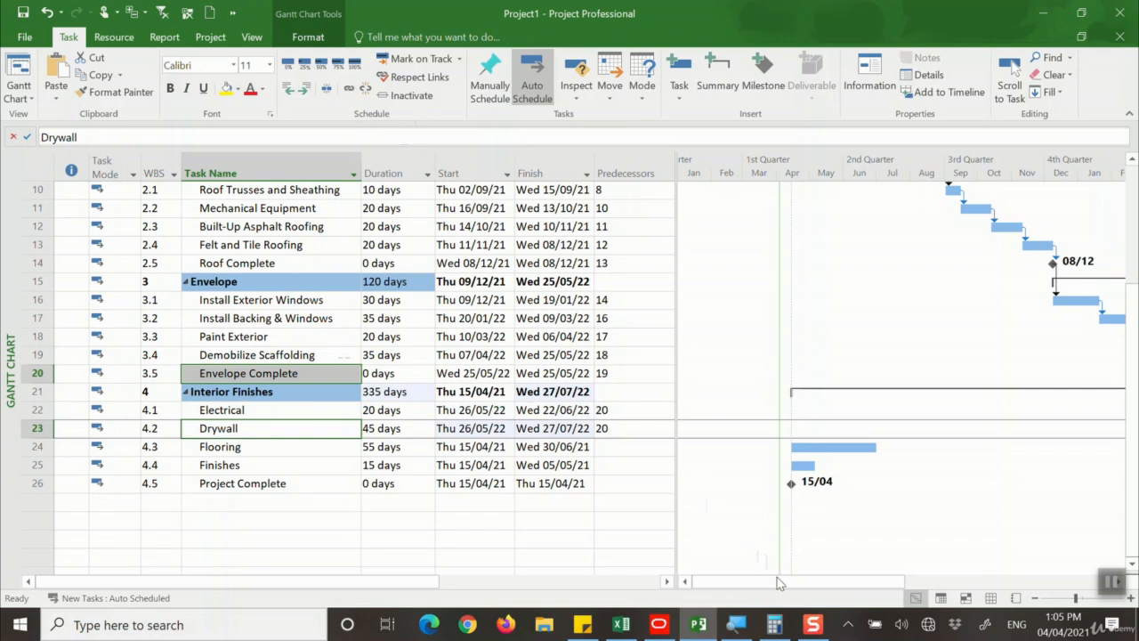
Check the Electrical and Drywall bars in the Gantt chart and compare their predecessor entries with the Envelope Complete row.
drag(780, 583, 905, 582)
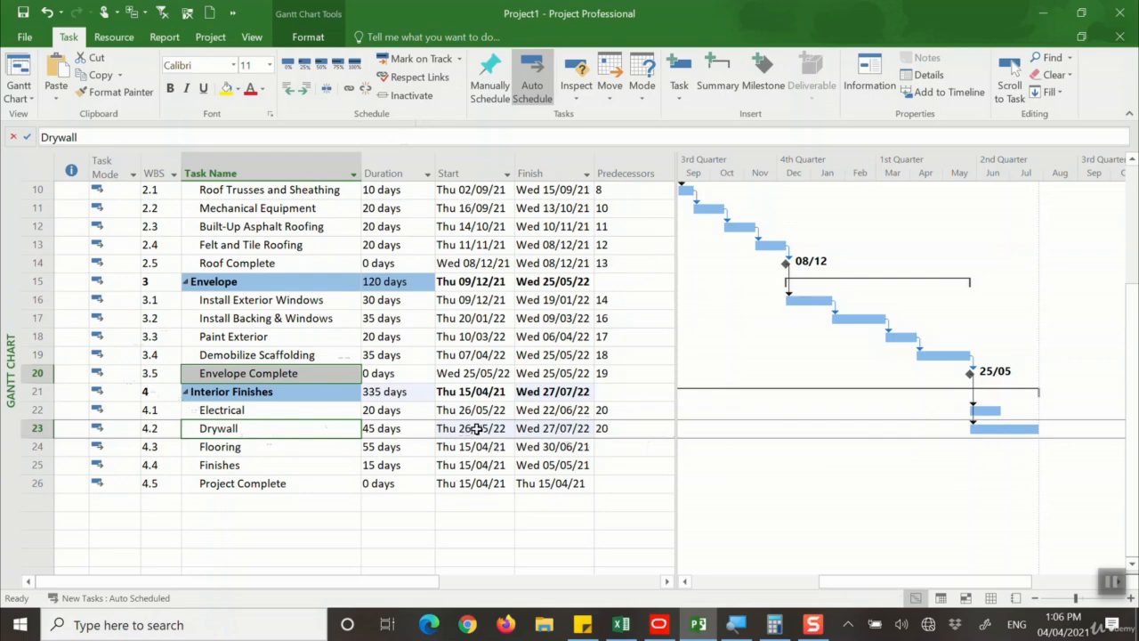
click(637, 427)
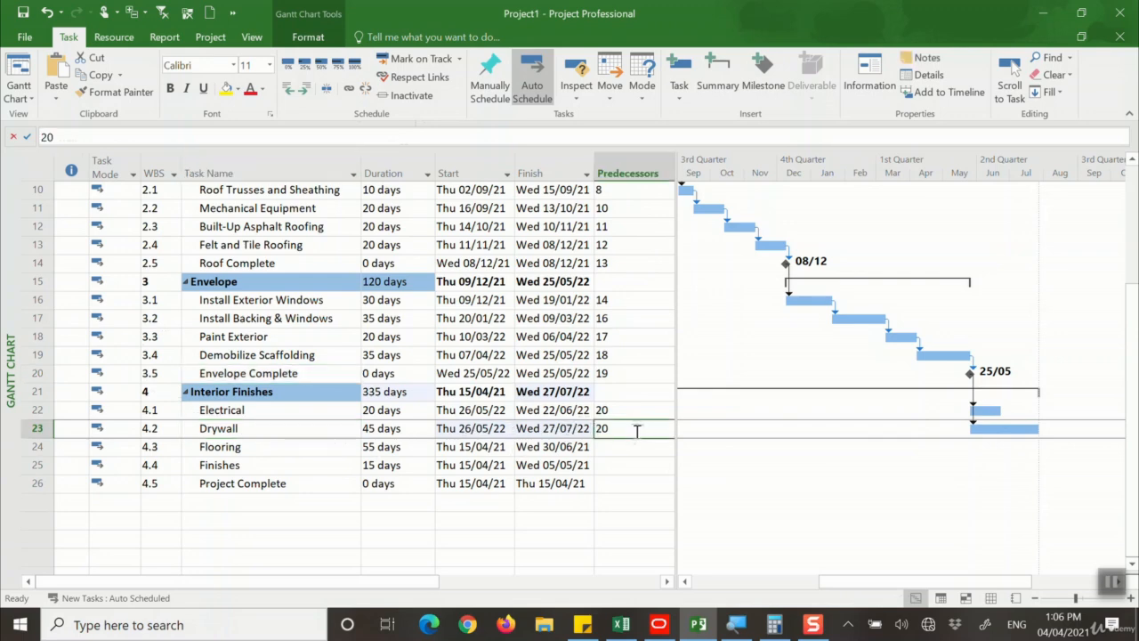
click(33, 373)
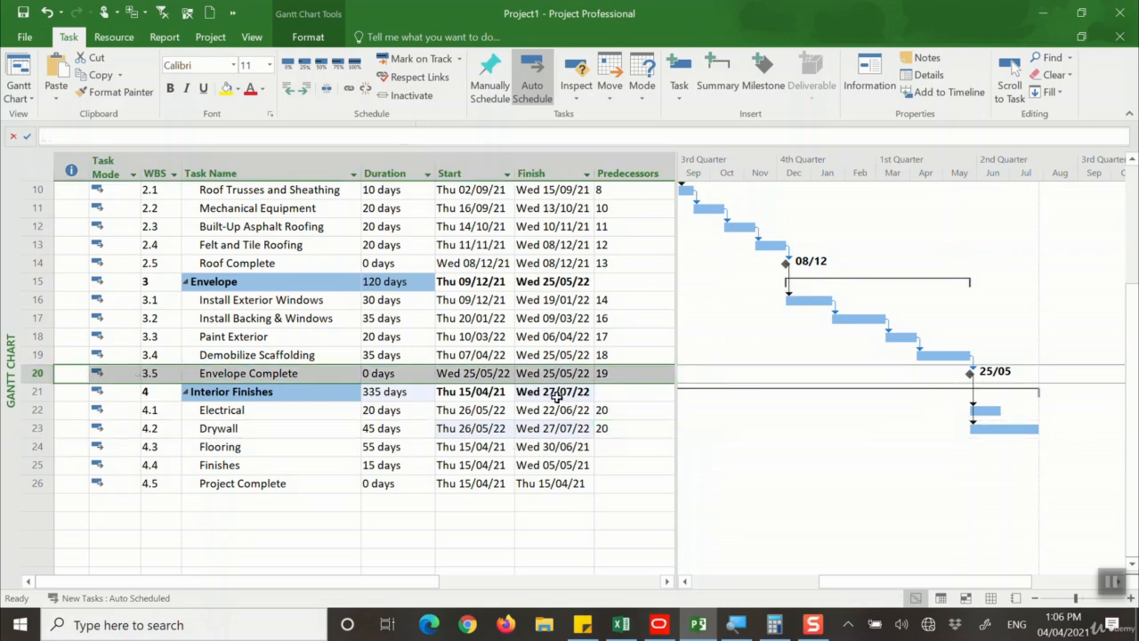
click(627, 407)
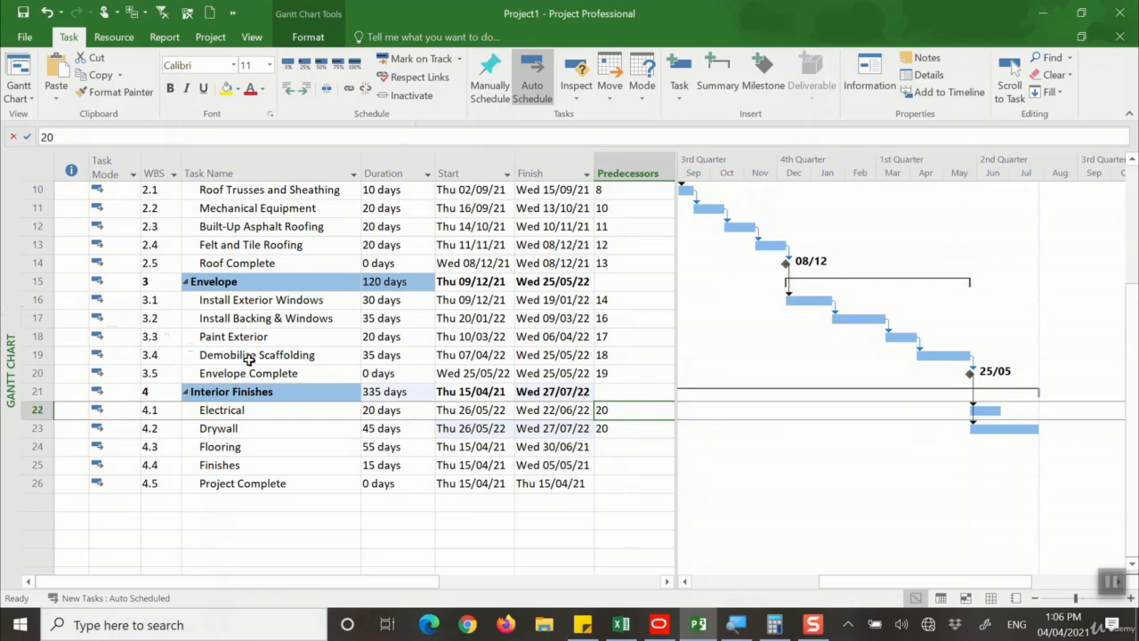
Switch to the Excel activity workbook and look up the predecessor of the Flooring task.
click(270, 429)
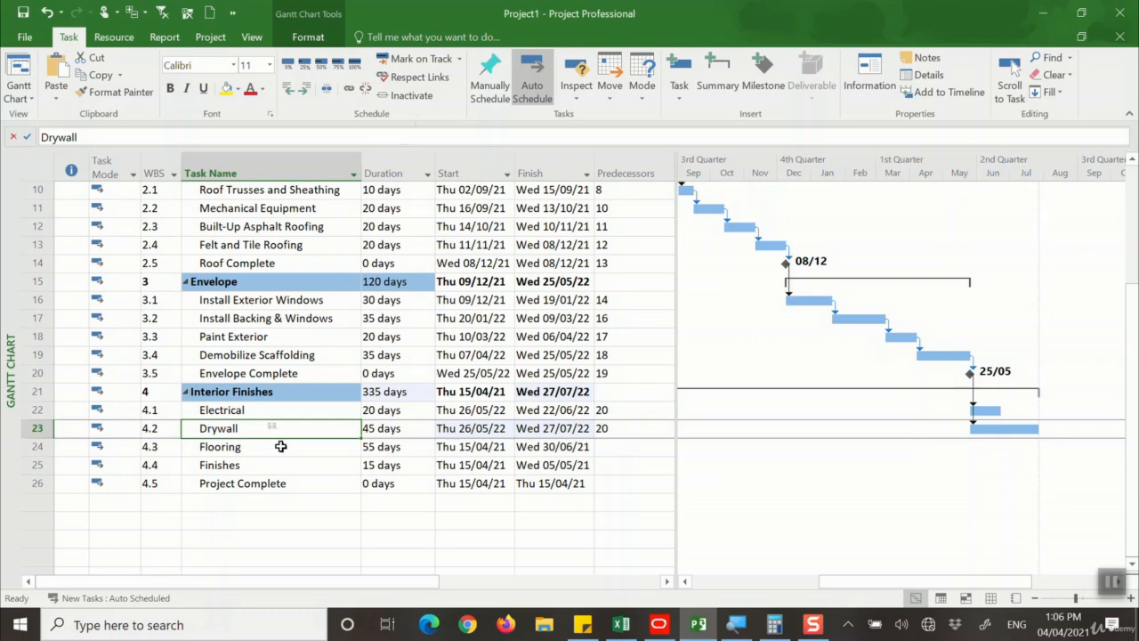
click(621, 625)
scroll(832, 490, down, 4)
scroll(827, 481, down, 1)
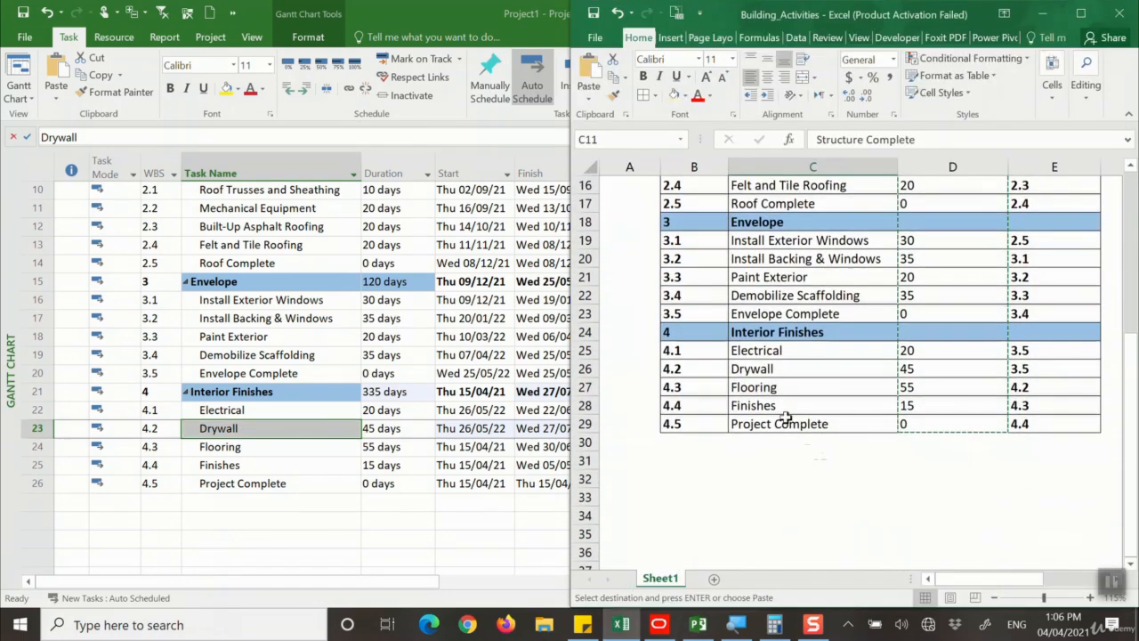
click(1035, 389)
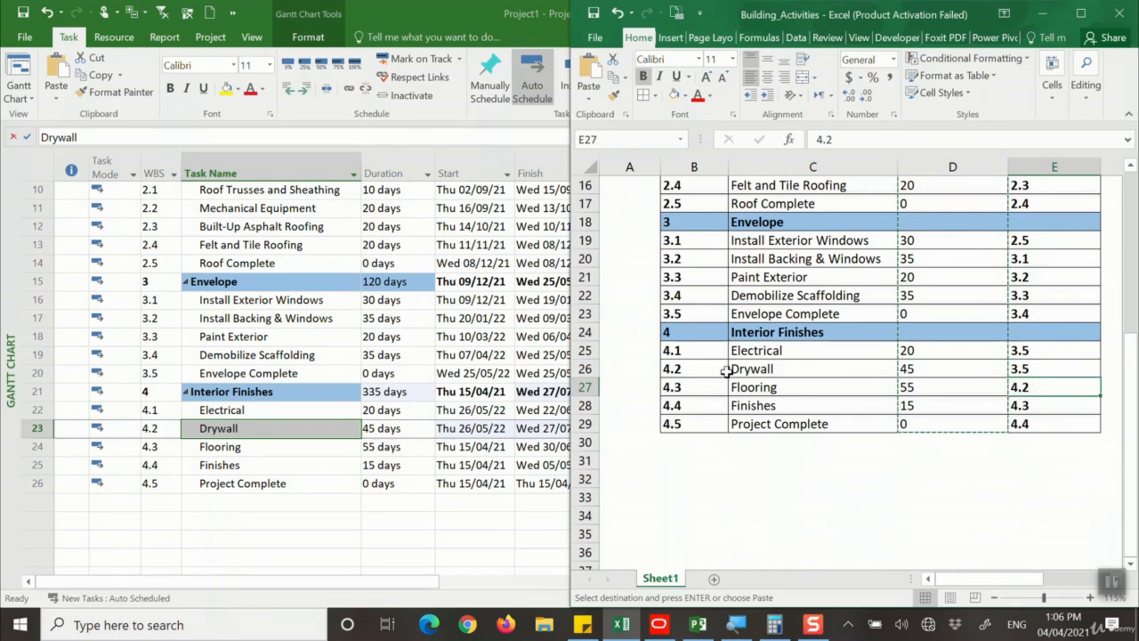
click(754, 369)
Return to Project and link Drywall, Flooring, Finishes and Project Complete in sequence.
click(390, 413)
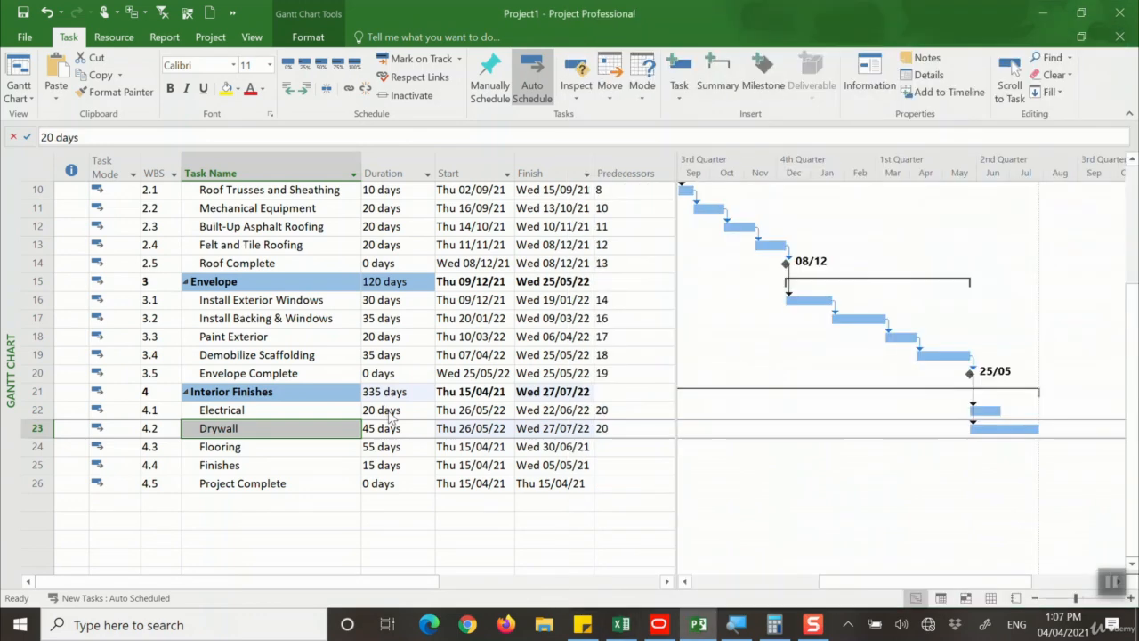
click(251, 429)
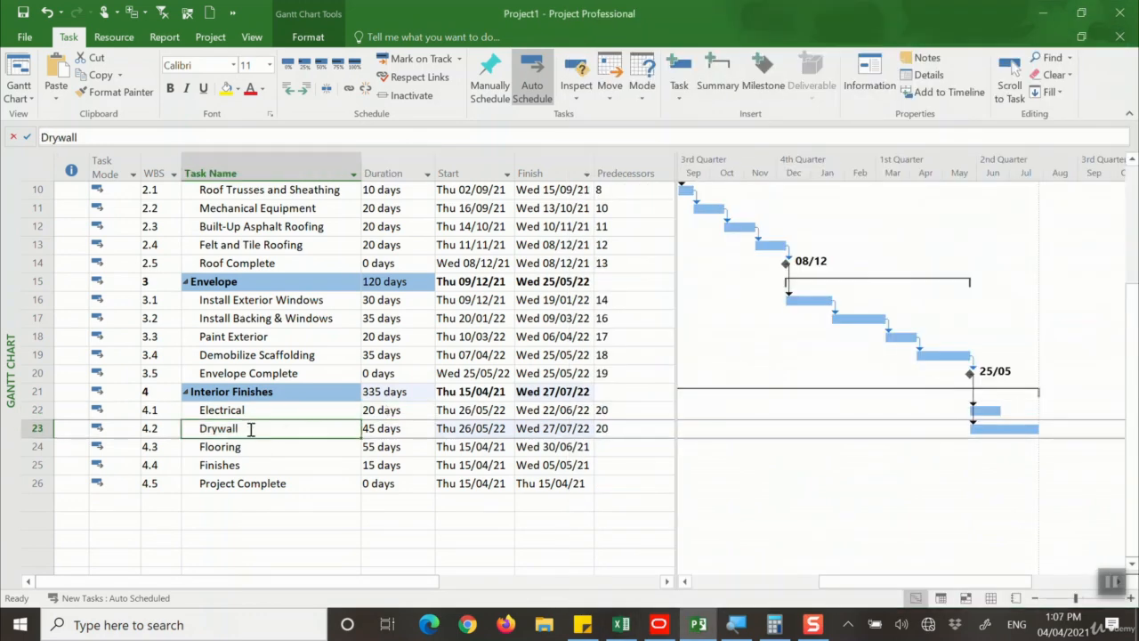
shift+click(266, 483)
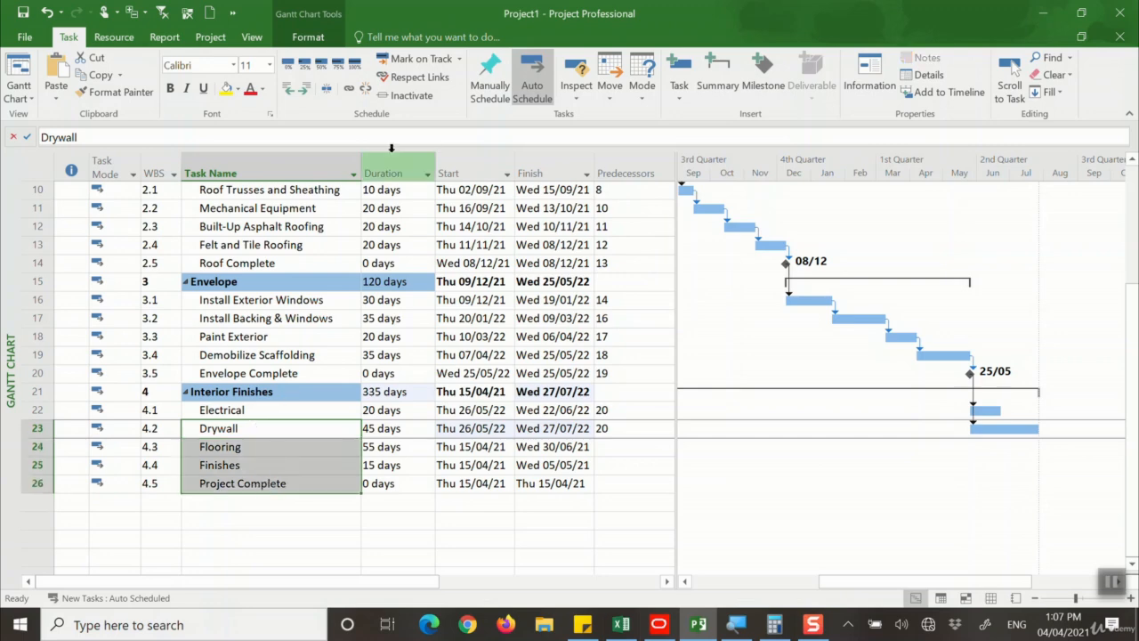
click(349, 88)
Review the links between the Interior Finishes tasks and the earlier phases in the Gantt chart.
drag(836, 586, 909, 579)
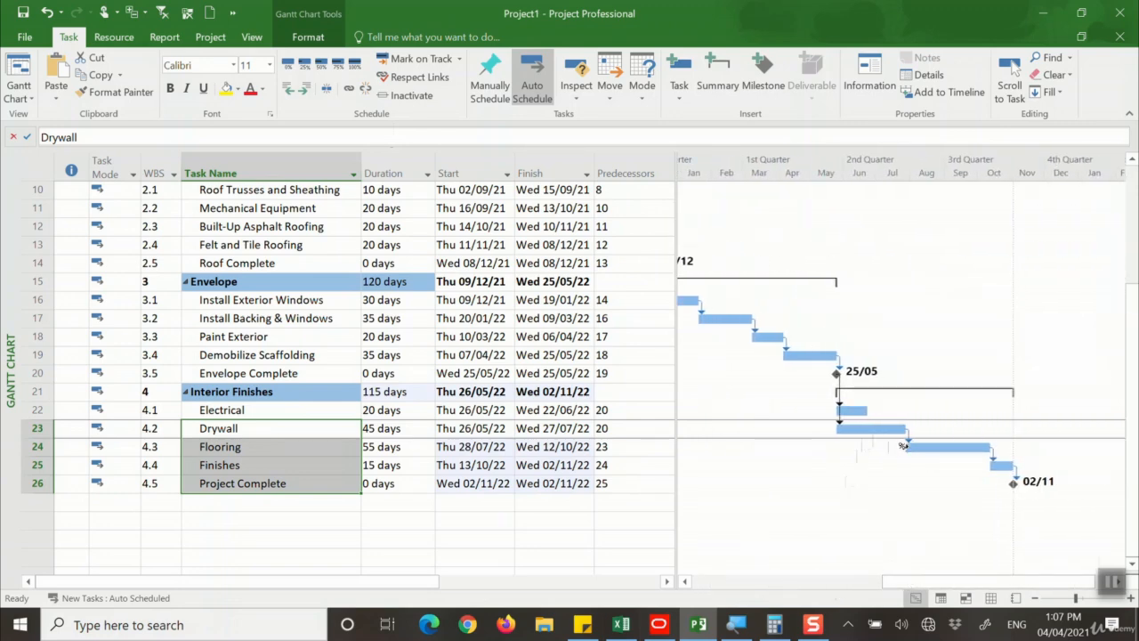
click(266, 447)
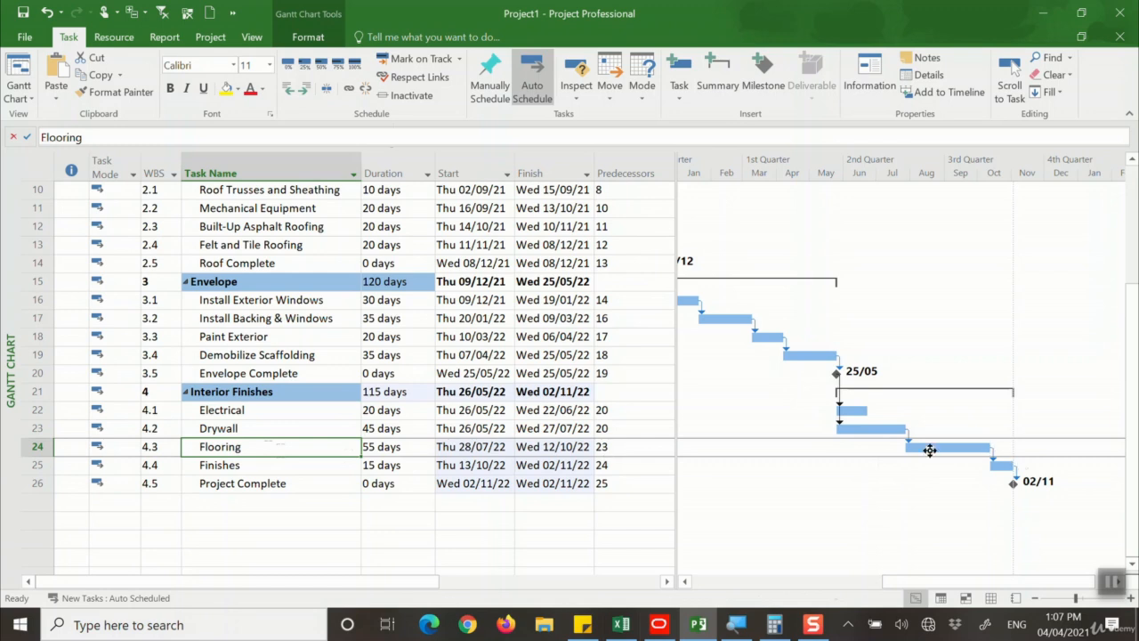
click(291, 411)
click(292, 447)
click(291, 431)
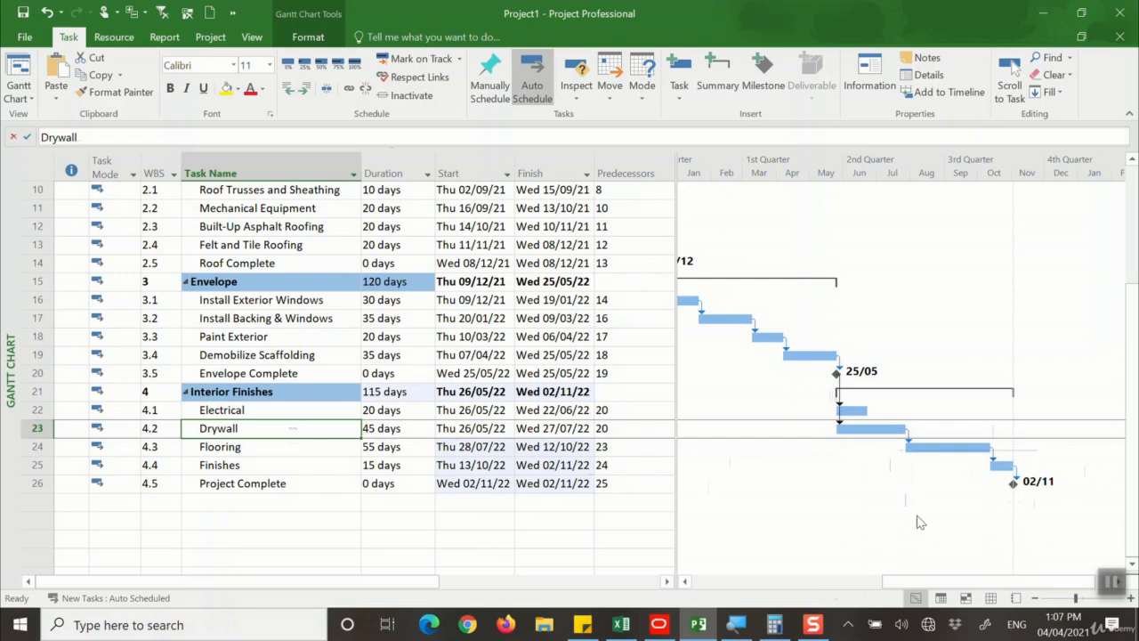
drag(948, 580, 824, 580)
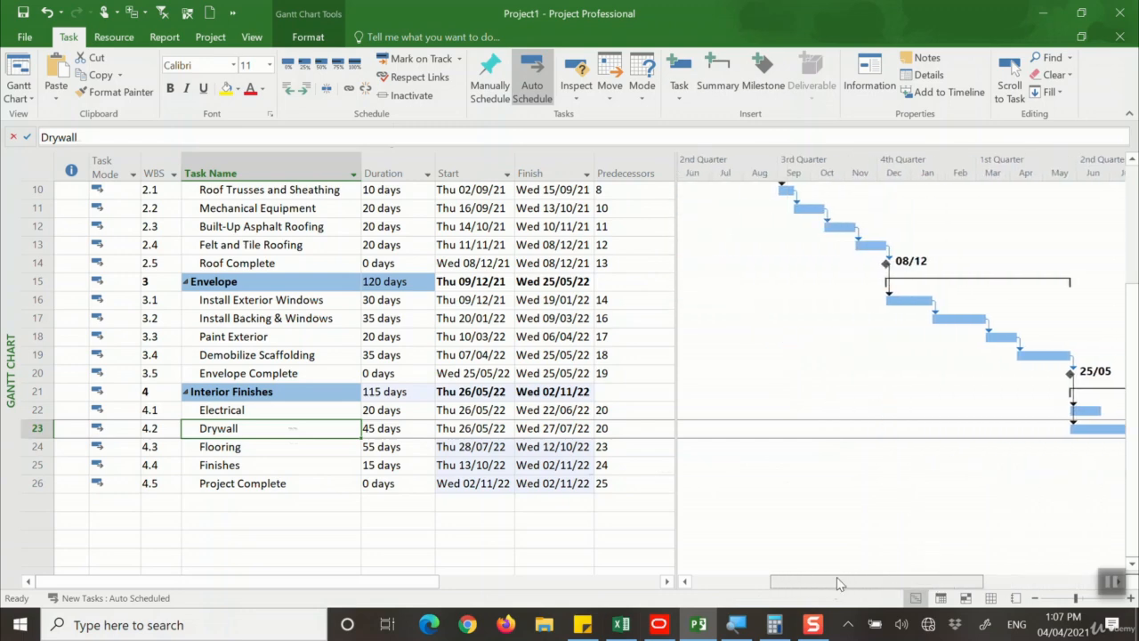
scroll(889, 284, up, 2)
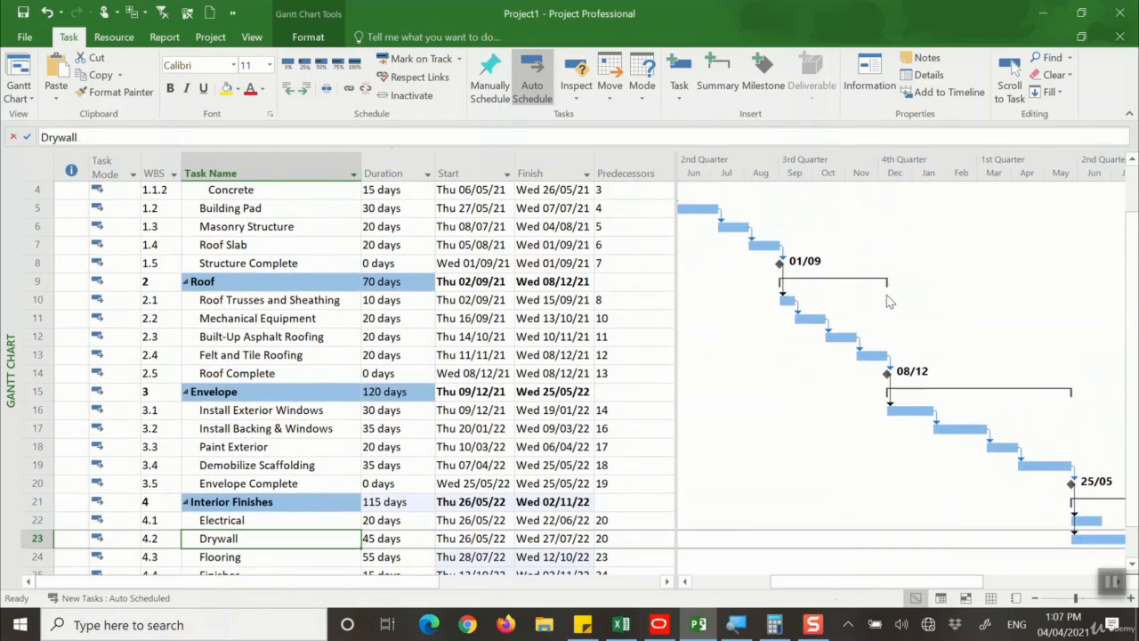
drag(869, 584, 781, 583)
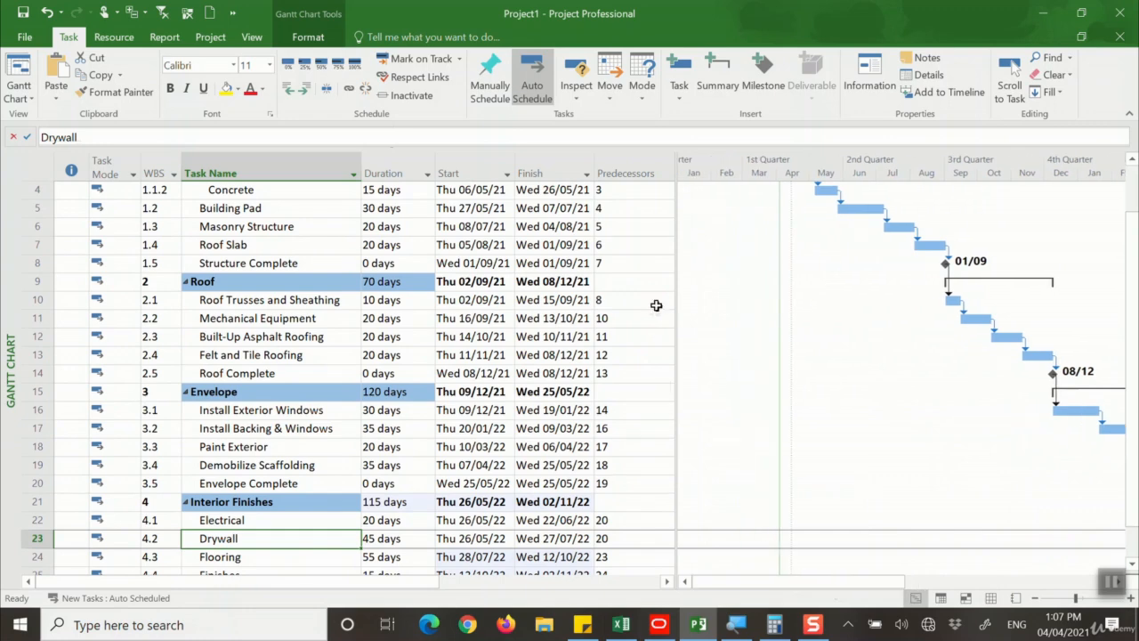
Widen the Gantt chart area slightly and zoom its timescale out to half-years.
drag(674, 303, 648, 305)
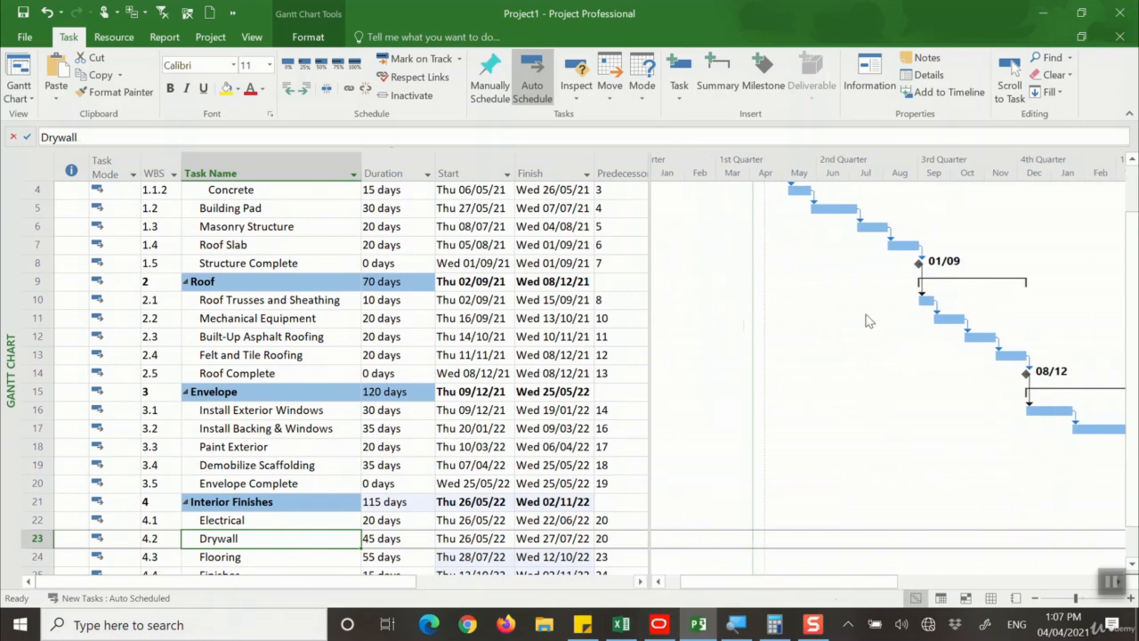
scroll(943, 472, up, 1)
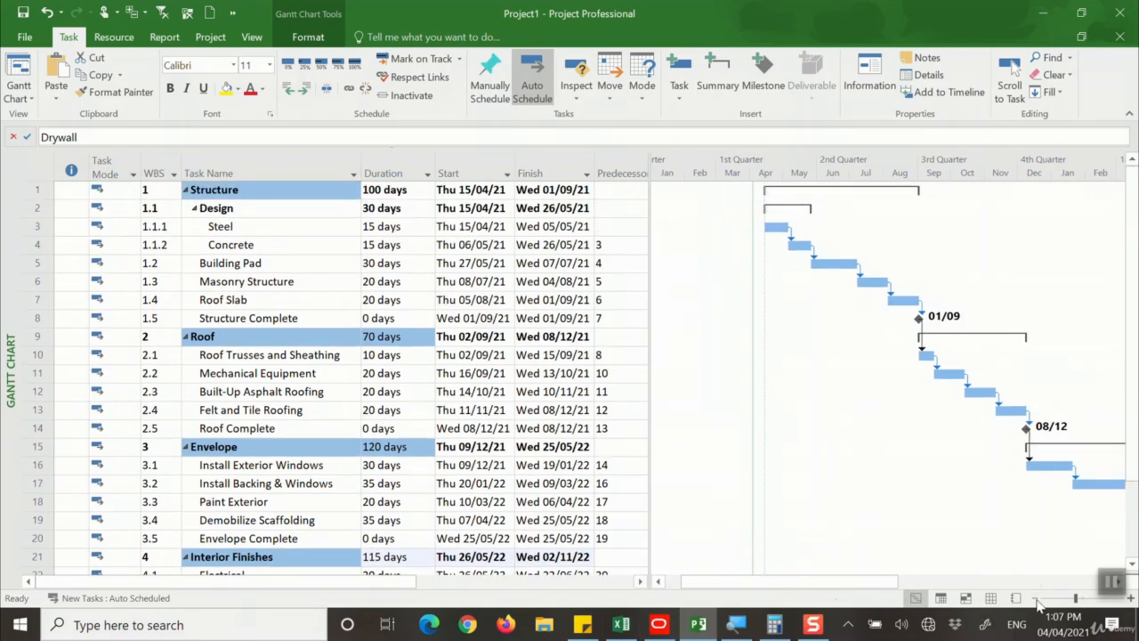
click(1034, 597)
click(1035, 598)
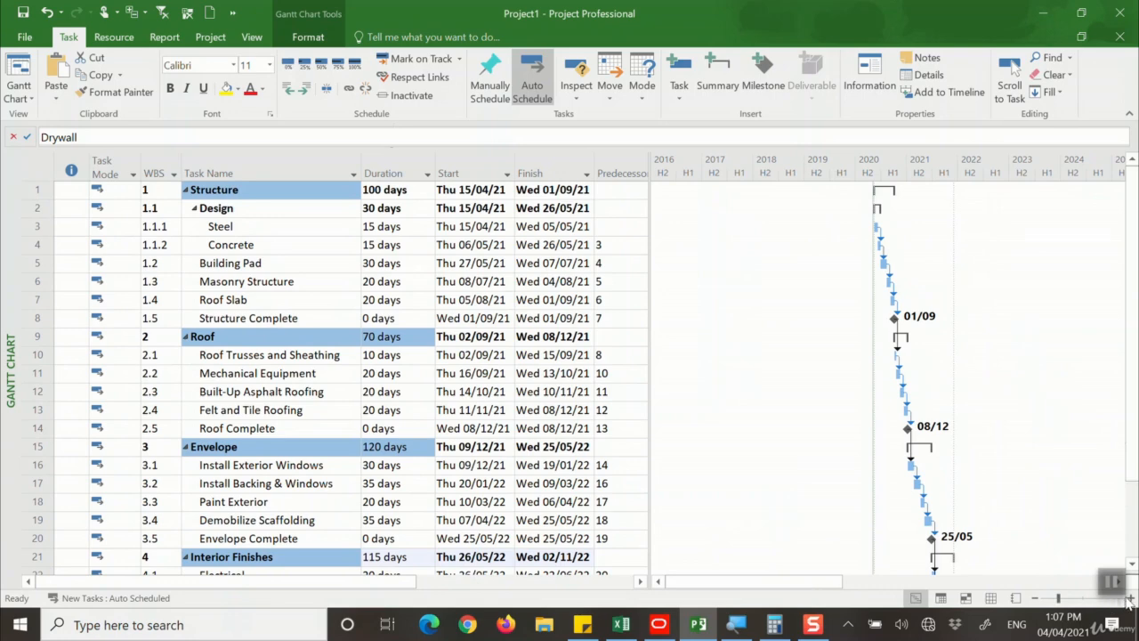
click(1130, 598)
click(1132, 600)
click(602, 213)
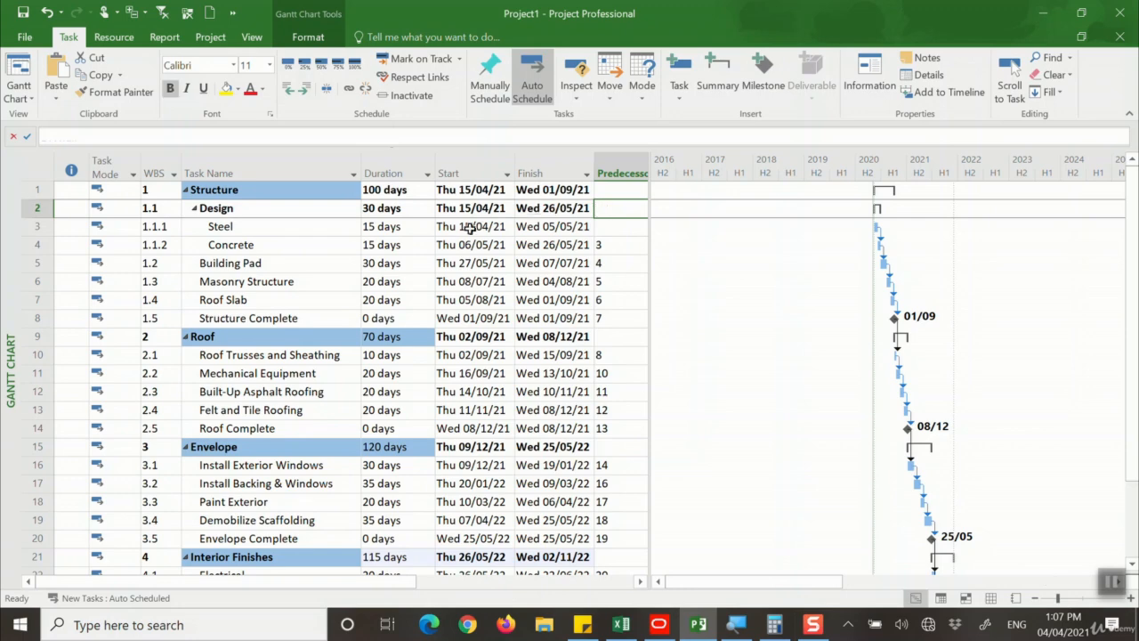
Try the Weeks timescale for the Gantt chart, and set it to Quarters instead to bring the project bars into view.
click(255, 39)
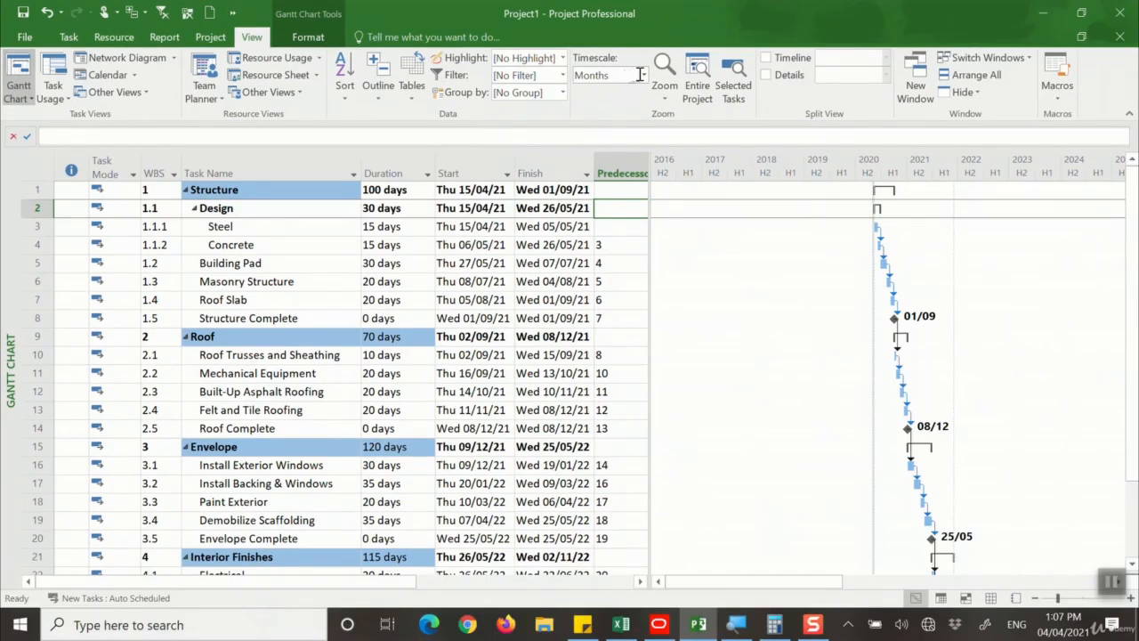
click(639, 74)
click(622, 143)
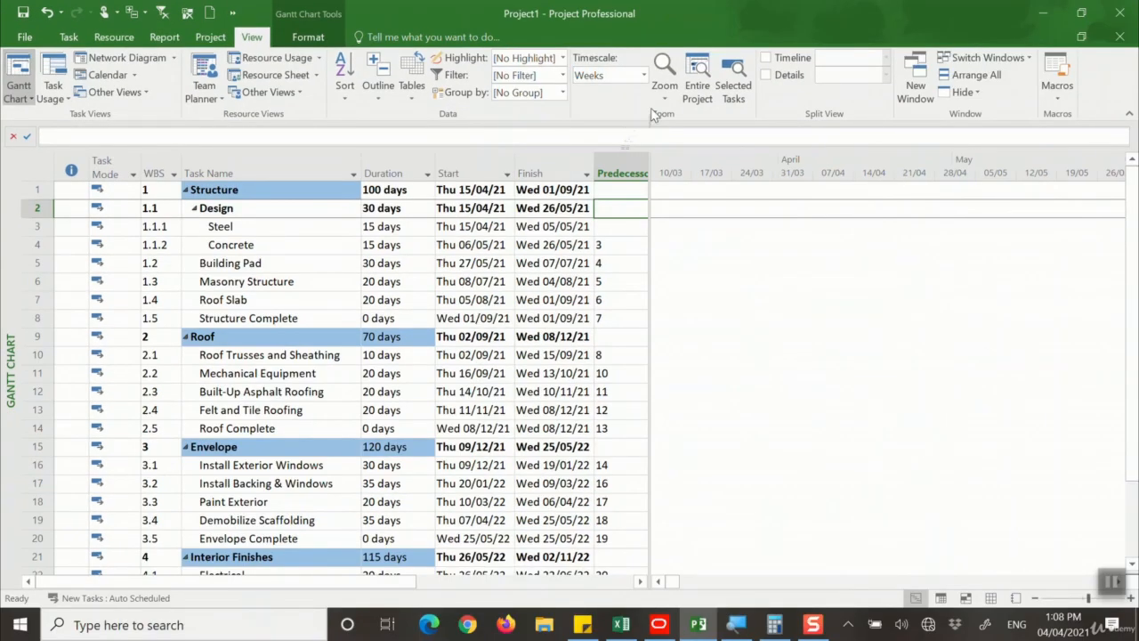
click(643, 75)
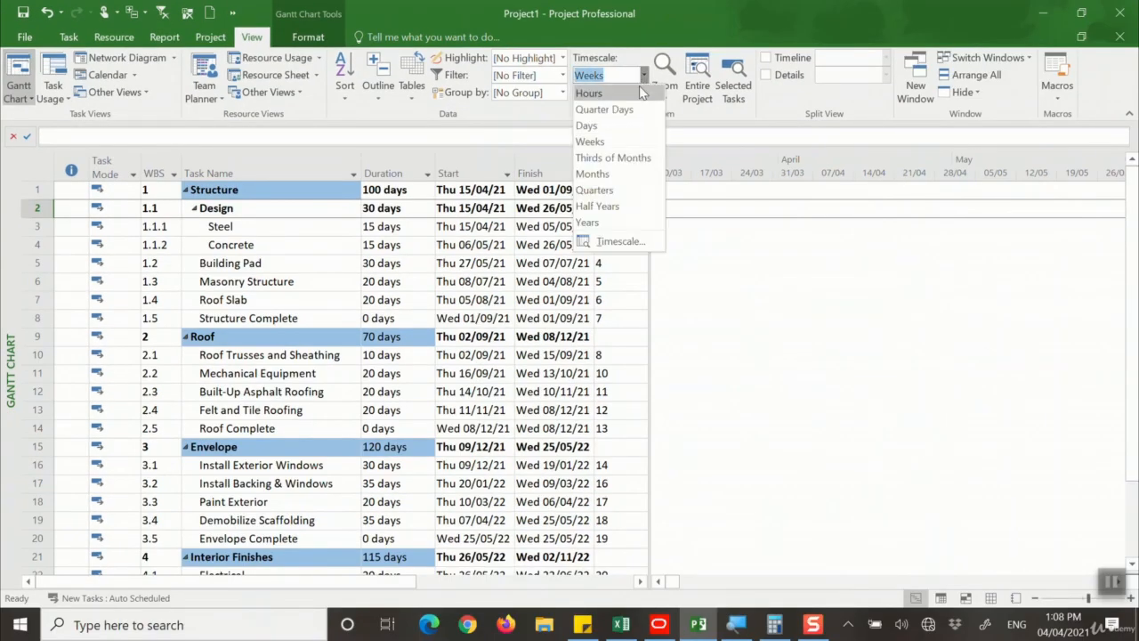
click(616, 198)
drag(678, 581, 705, 592)
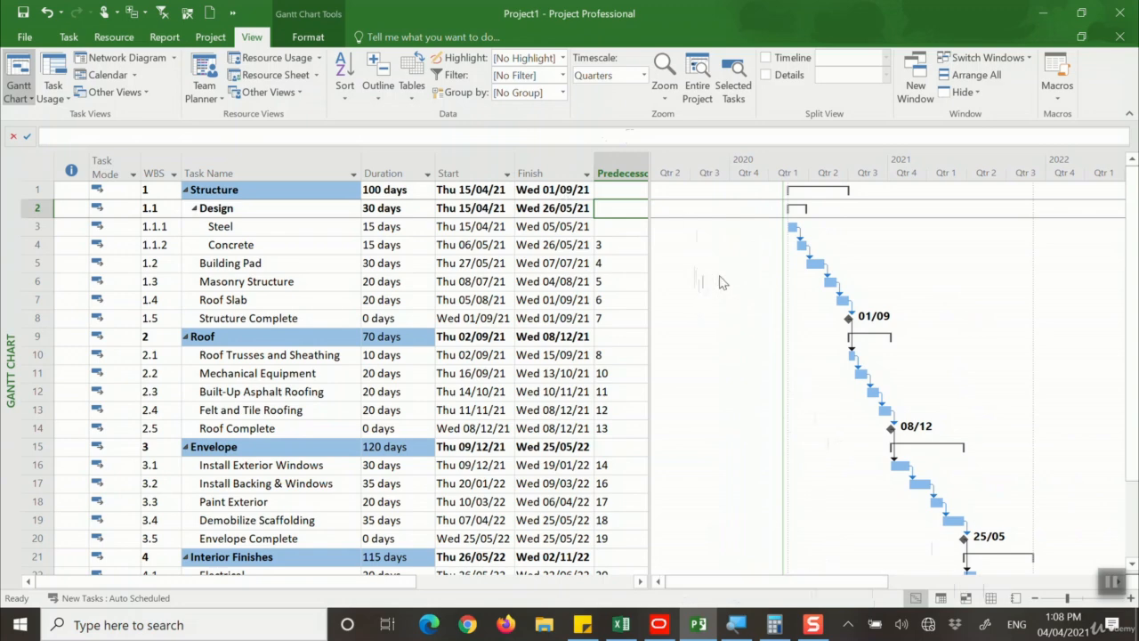
Bring the Roof Trusses and Sheathing task's bar into view in the Gantt chart with Scroll to Task.
click(70, 38)
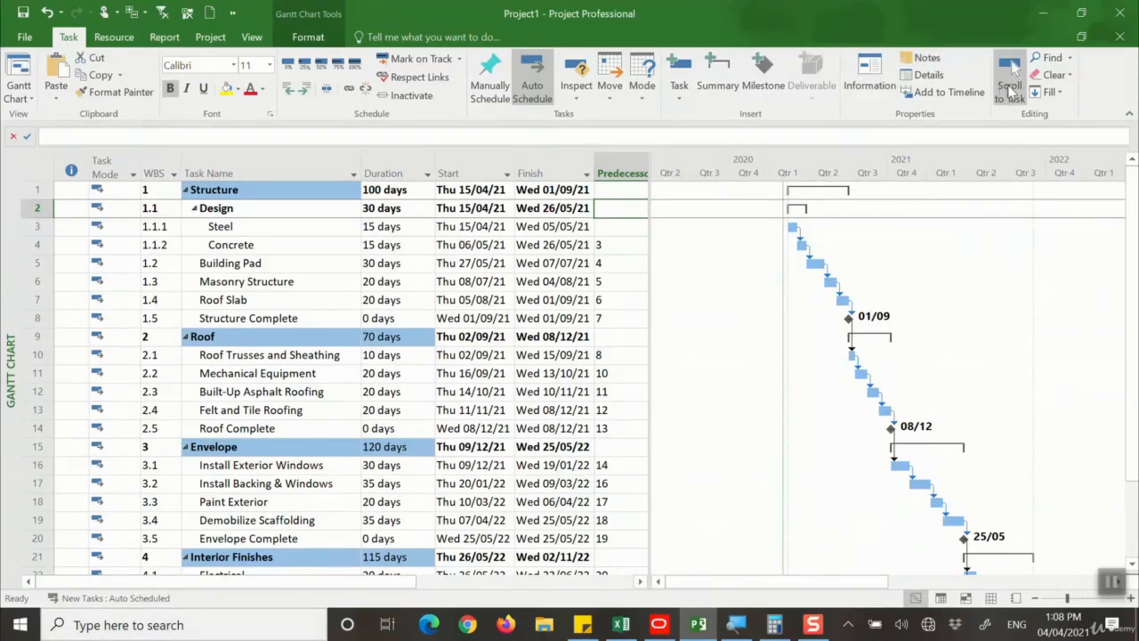
click(1011, 92)
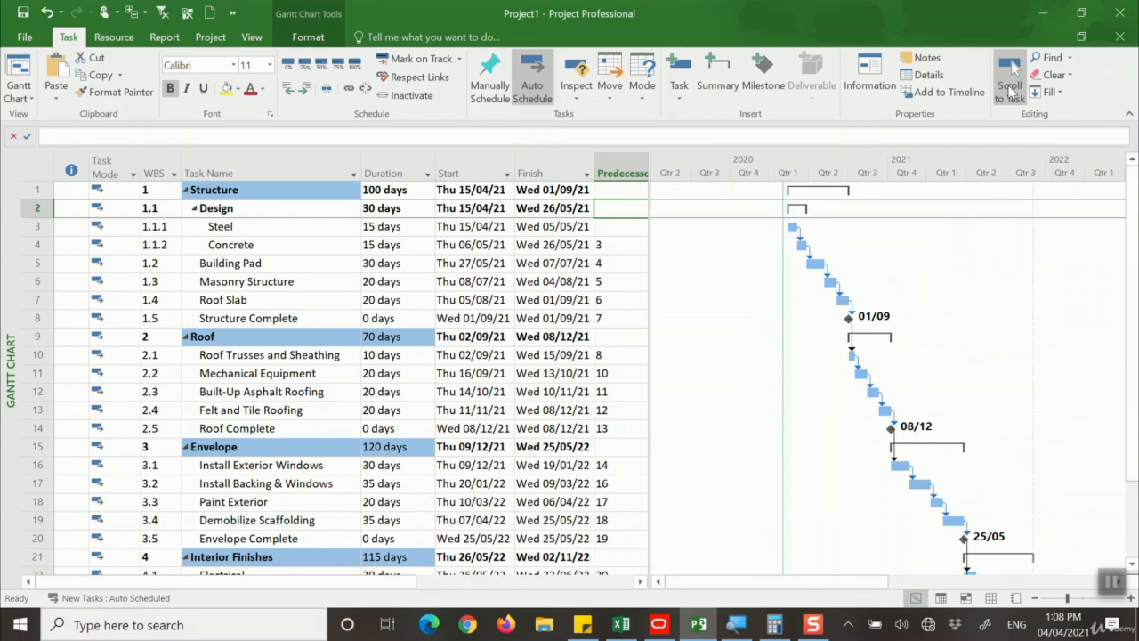
click(269, 360)
click(1009, 88)
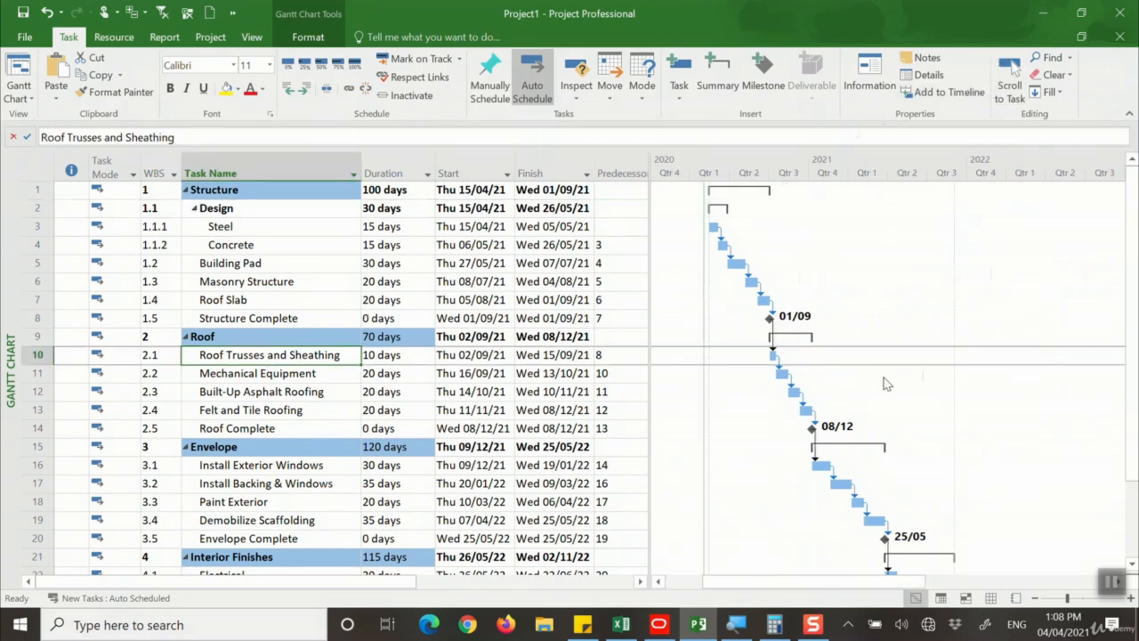
Look through the schedule down to Project Complete and return to the selected Roof Trusses and Sheathing task with Scroll to Task.
scroll(870, 454, down, 4)
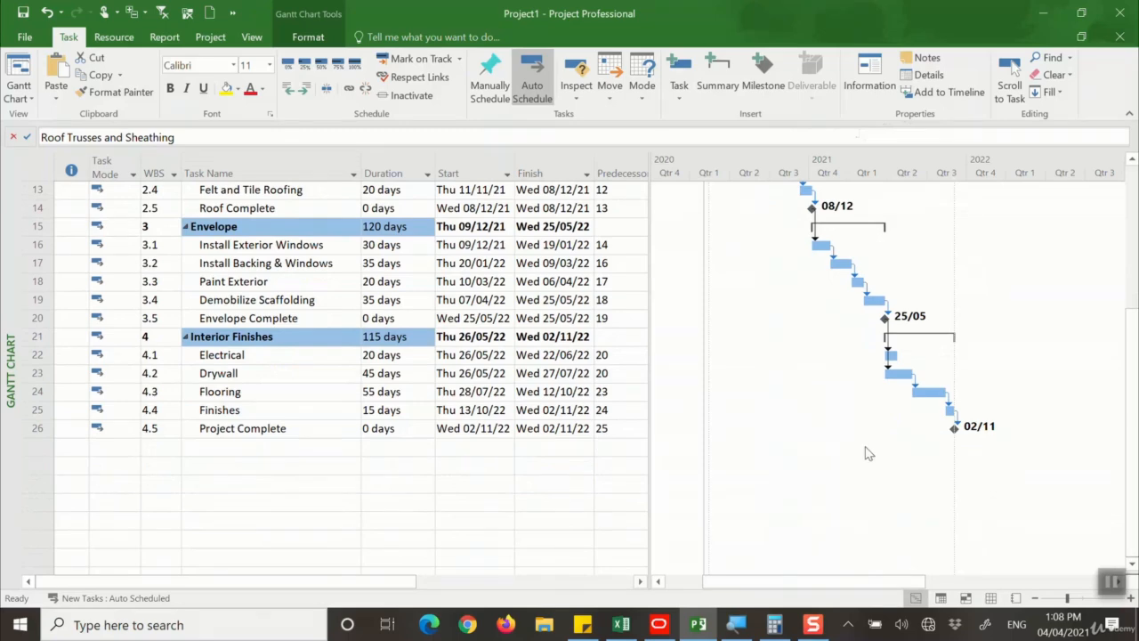
scroll(869, 452, up, 4)
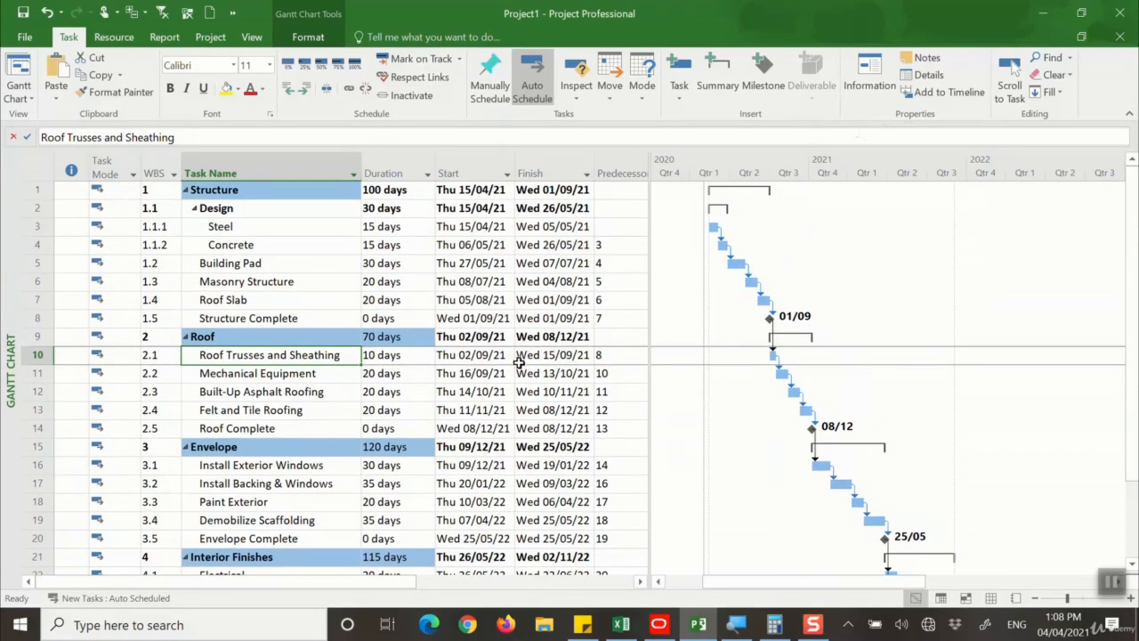
scroll(248, 343, down, 7)
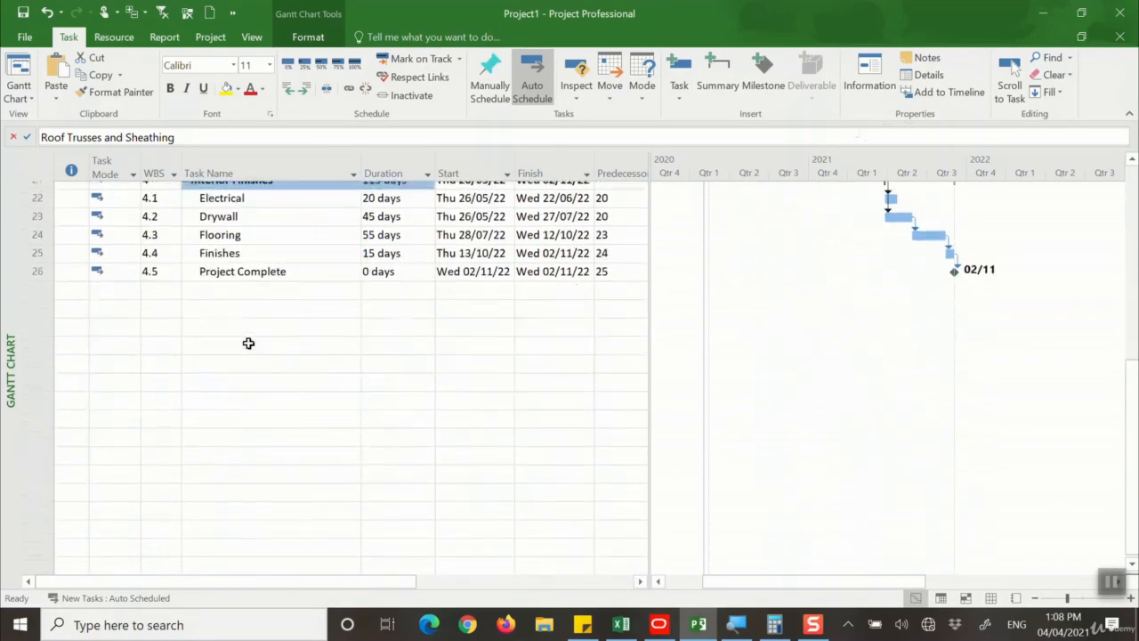
scroll(885, 356, up, 2)
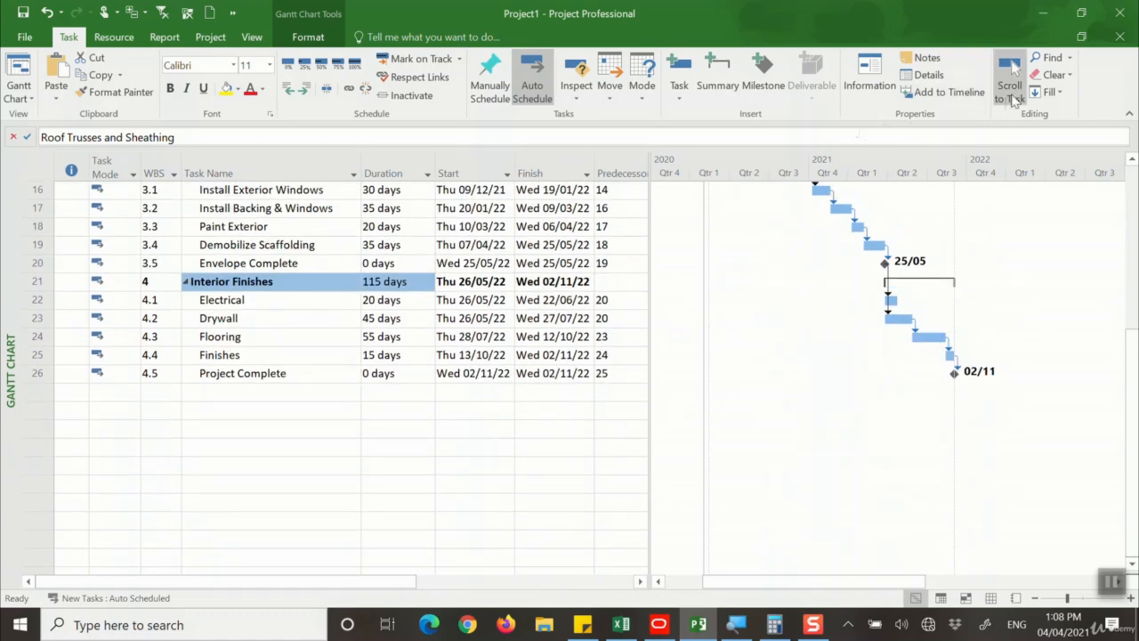
click(1010, 89)
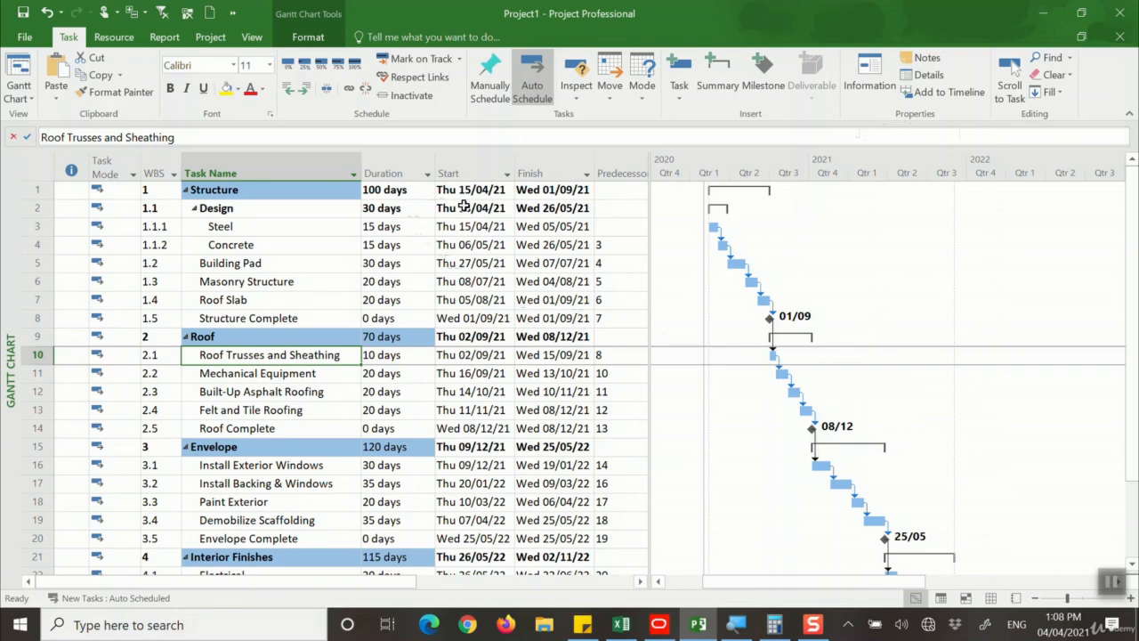
Check the duration and start date of Structure, the finish date of Structure Complete and the start date of Envelope.
click(409, 189)
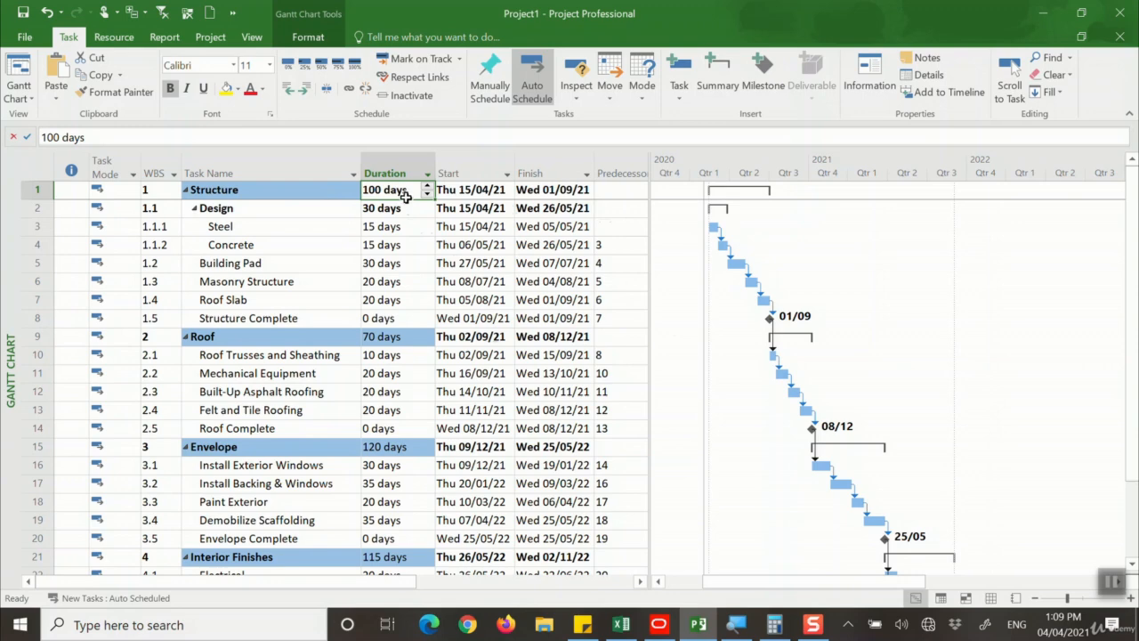
click(468, 193)
click(583, 318)
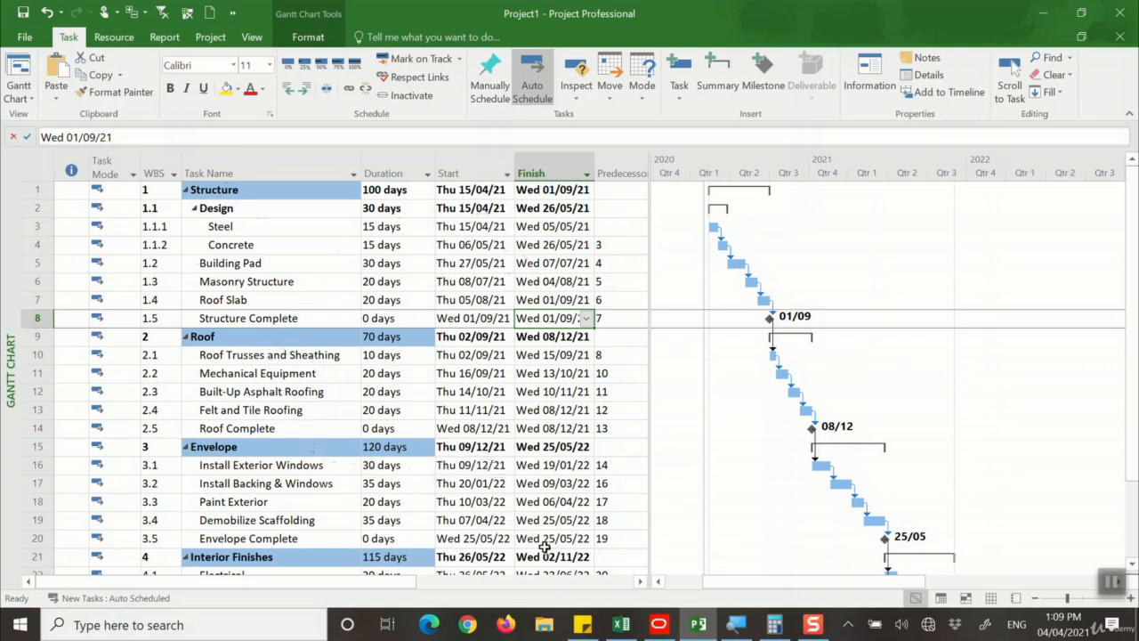
click(483, 448)
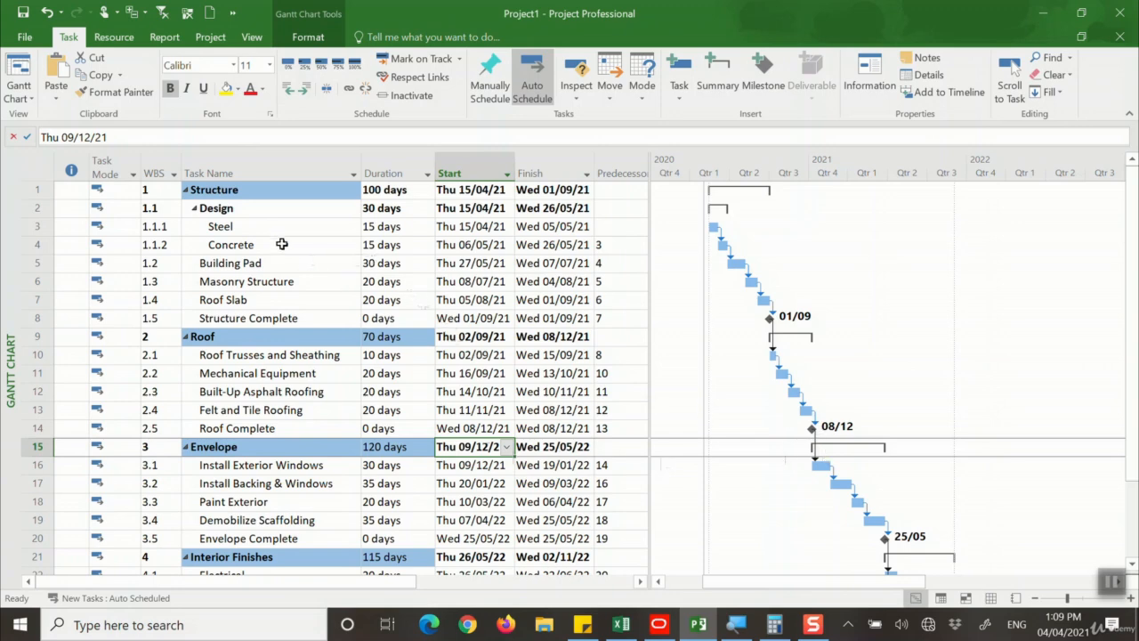
Collapse the Design subtasks and the Structure, Roof, Envelope and Interior Finishes phases to their summary tasks.
click(195, 208)
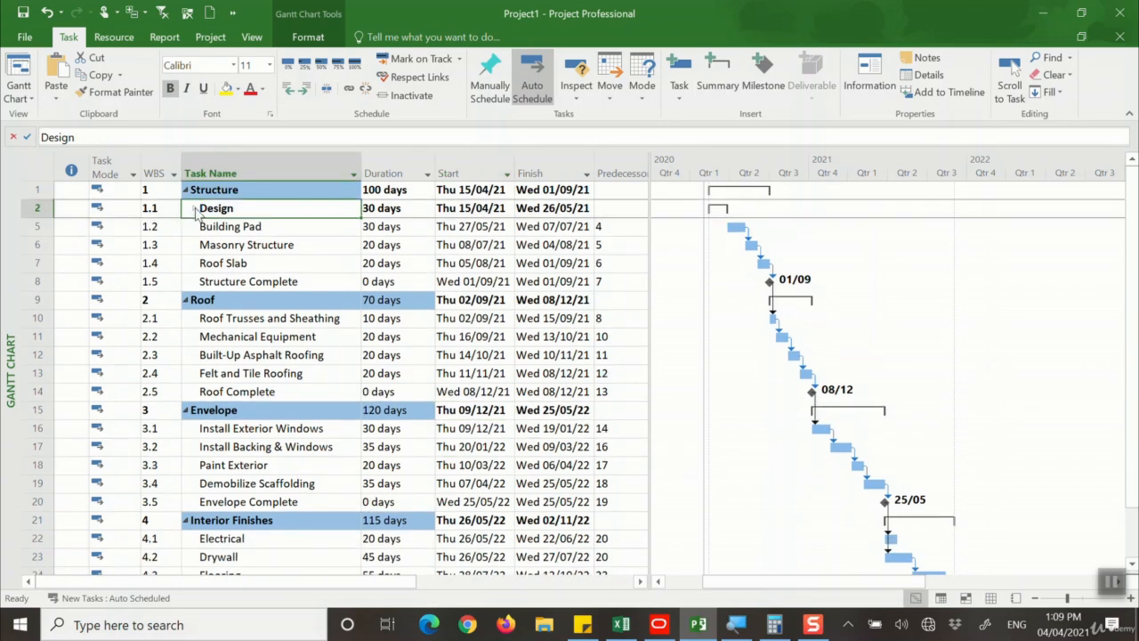
click(185, 190)
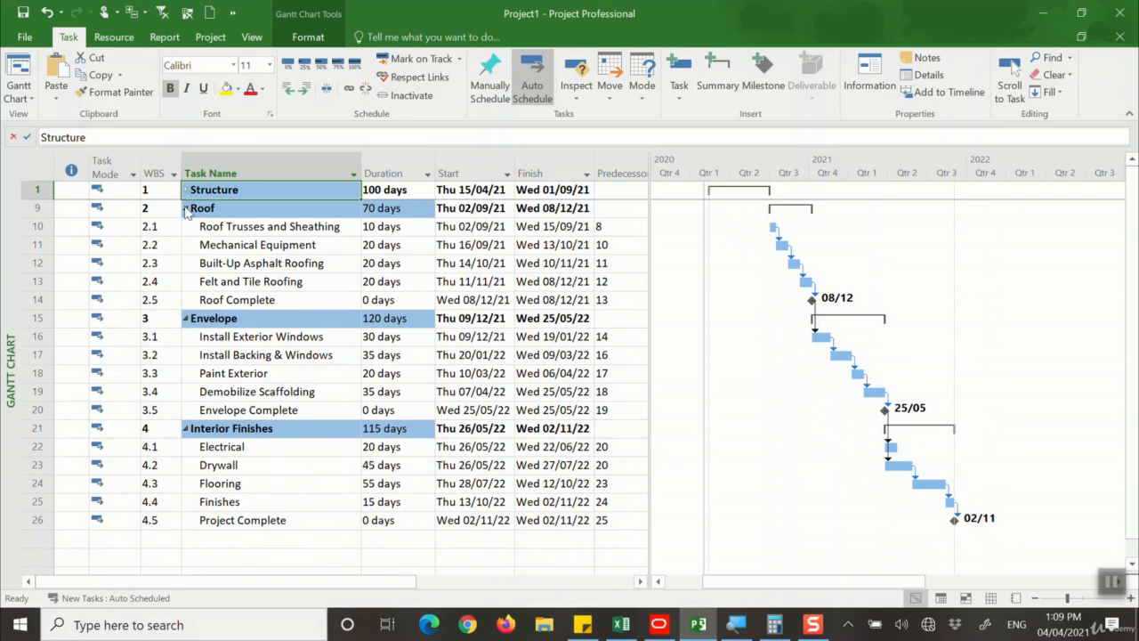
click(186, 208)
click(186, 226)
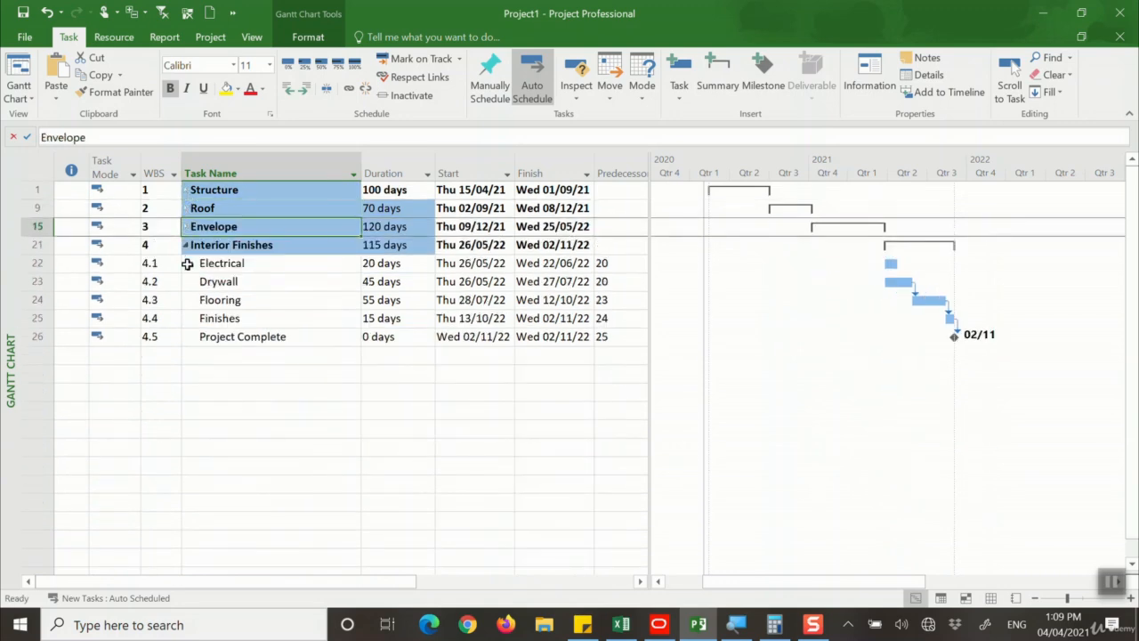
click(185, 245)
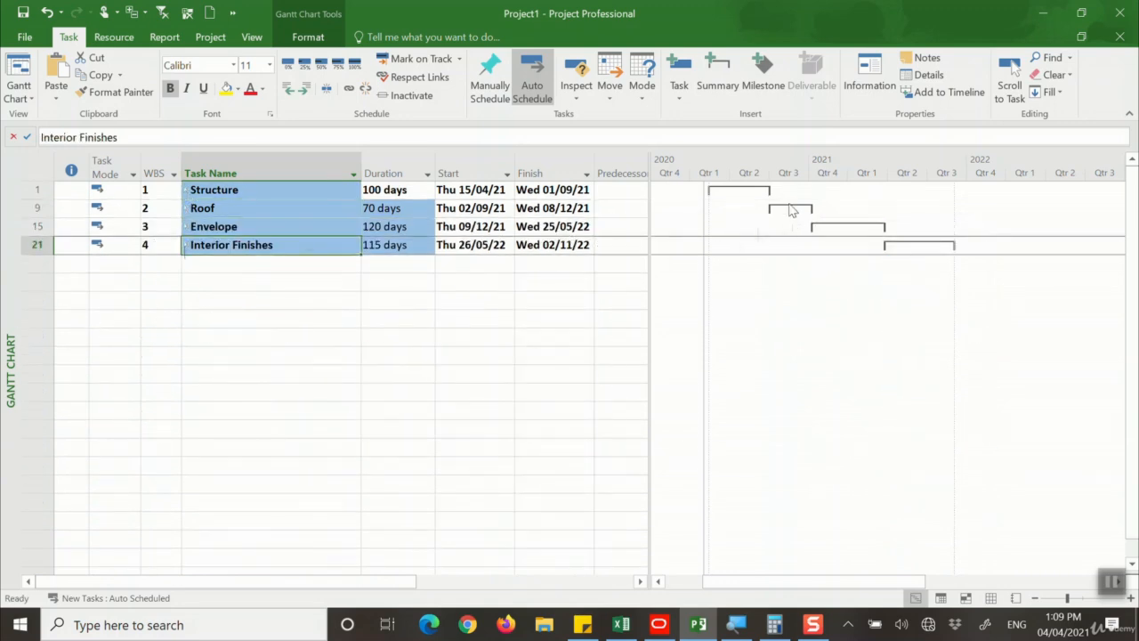